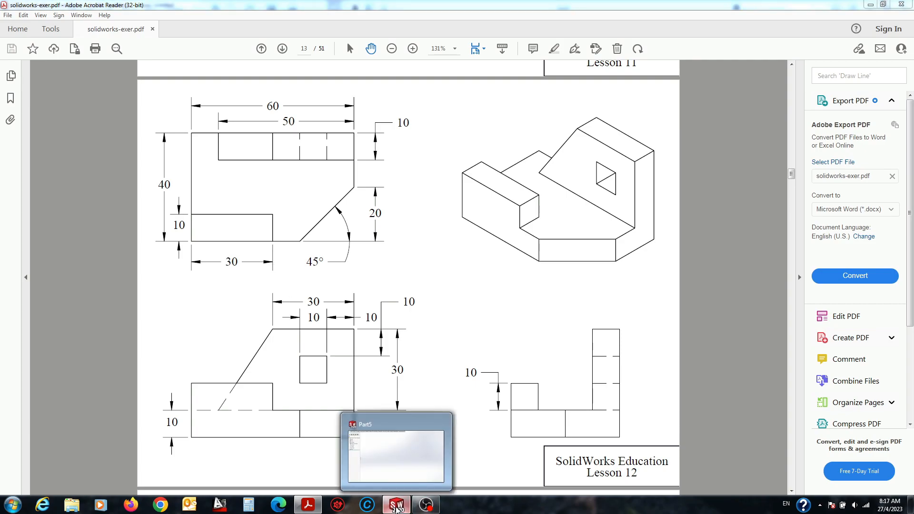
Step: Switch to SOLIDWORKS and start a new sketch on the Front Plane
click(397, 505)
click(44, 76)
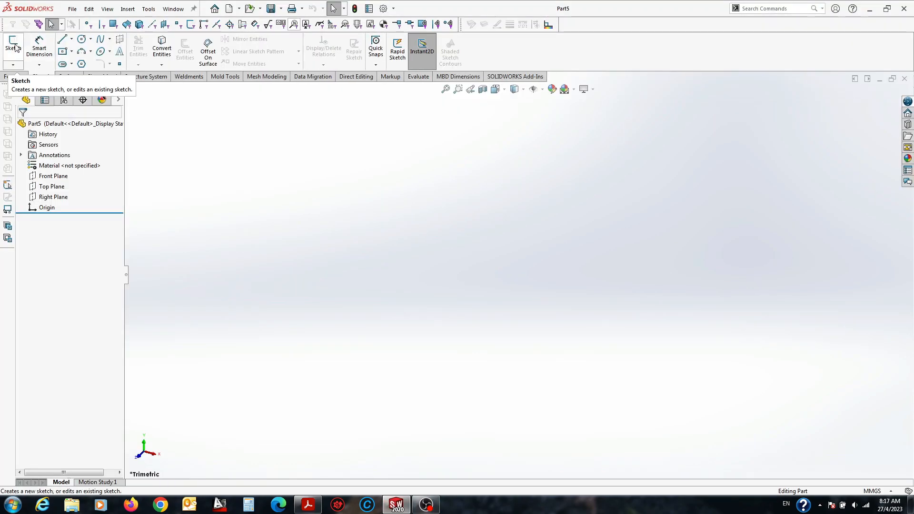
click(14, 48)
click(433, 170)
Step: Sketch a closed five-sided profile from the origin with a sloped lower-right corner and a bottom edge about 80 mm long
key(l)
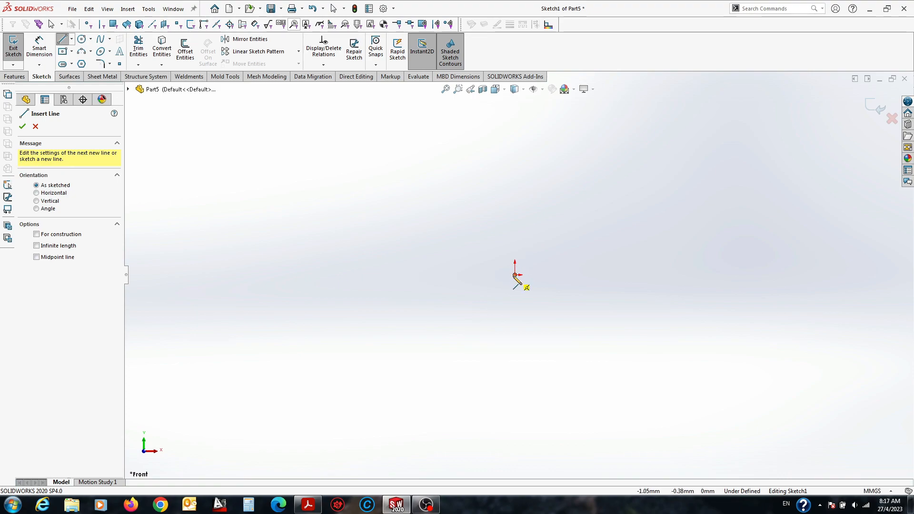
click(515, 275)
click(515, 173)
click(699, 174)
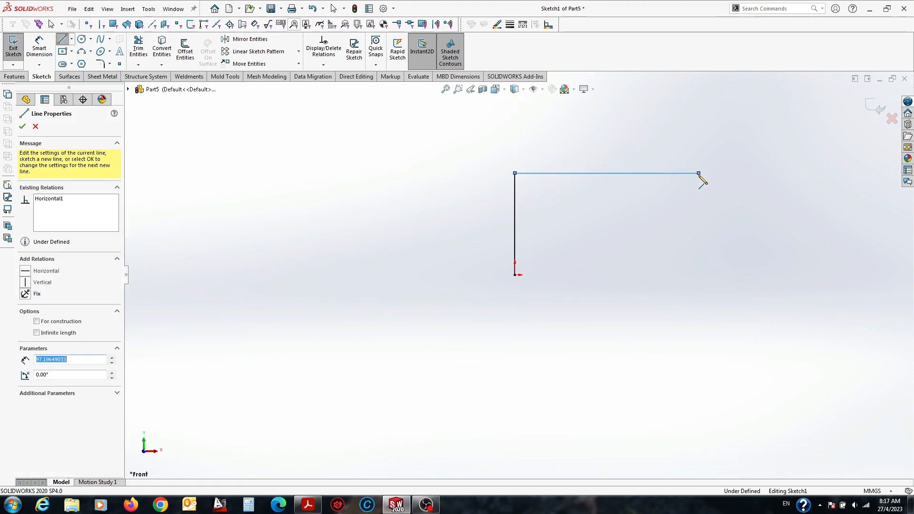
click(699, 224)
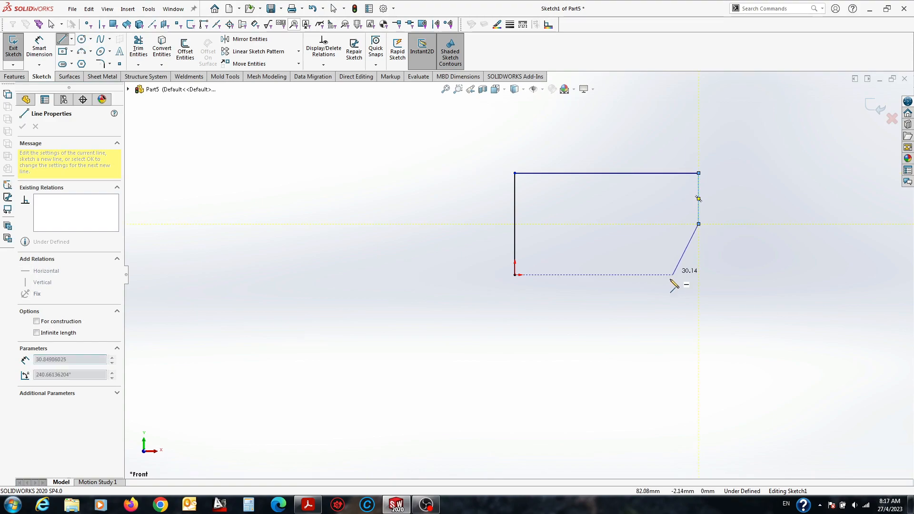
click(670, 275)
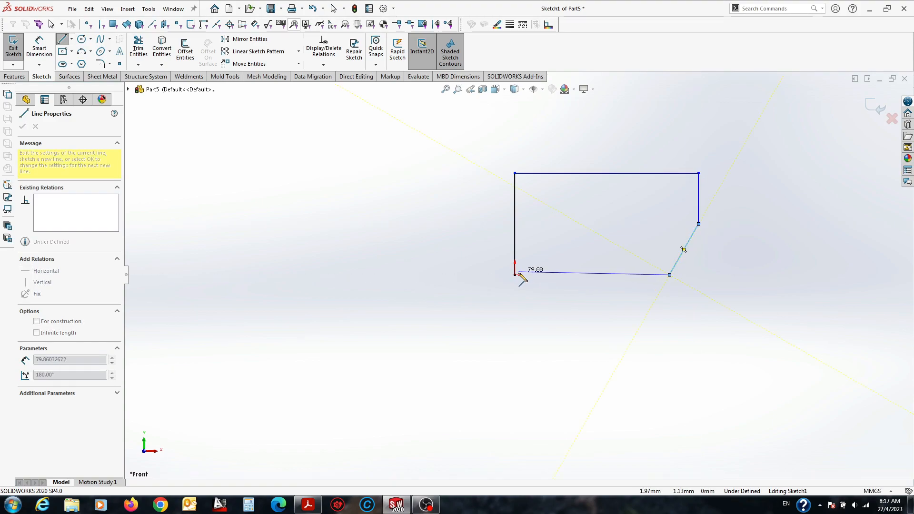
click(515, 275)
key(Escape)
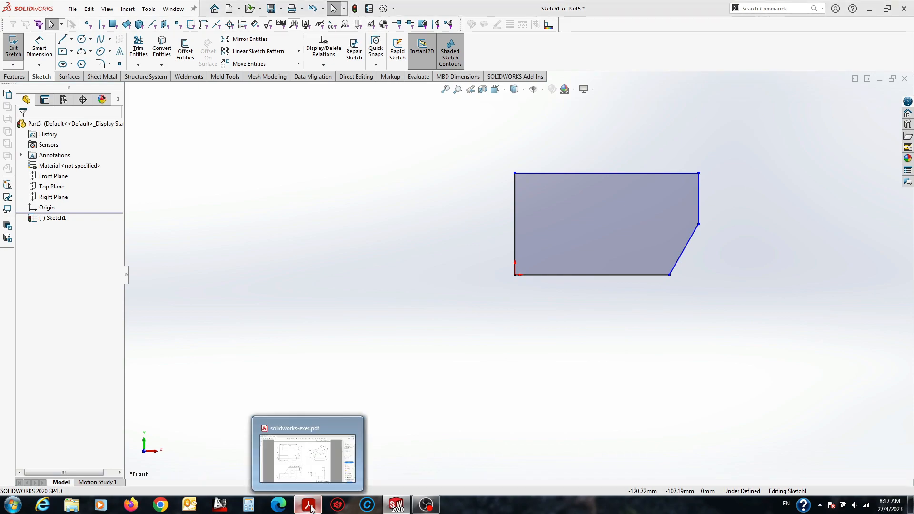
Step: Check the reference drawing and dimension the angle between the sloped edge and the bottom edge as 45°
click(308, 504)
click(397, 505)
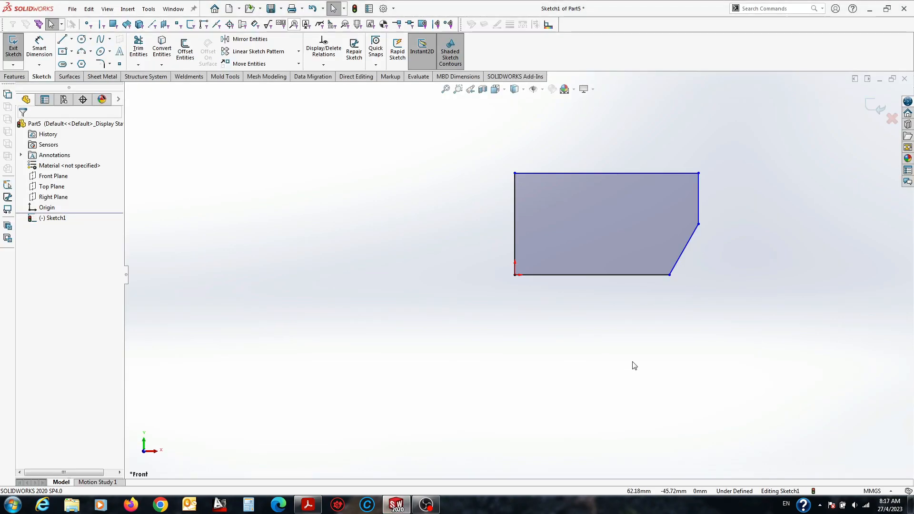
click(666, 275)
click(676, 264)
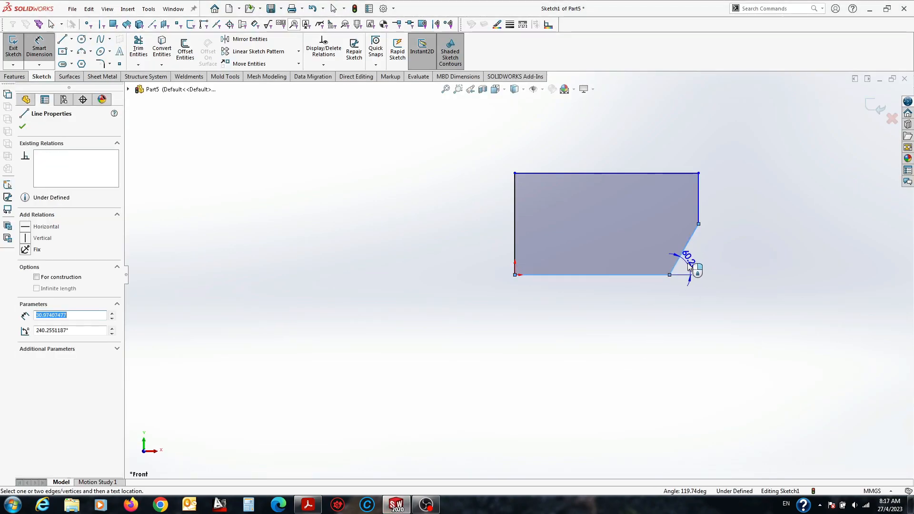
click(694, 259)
text(45)
key(Return)
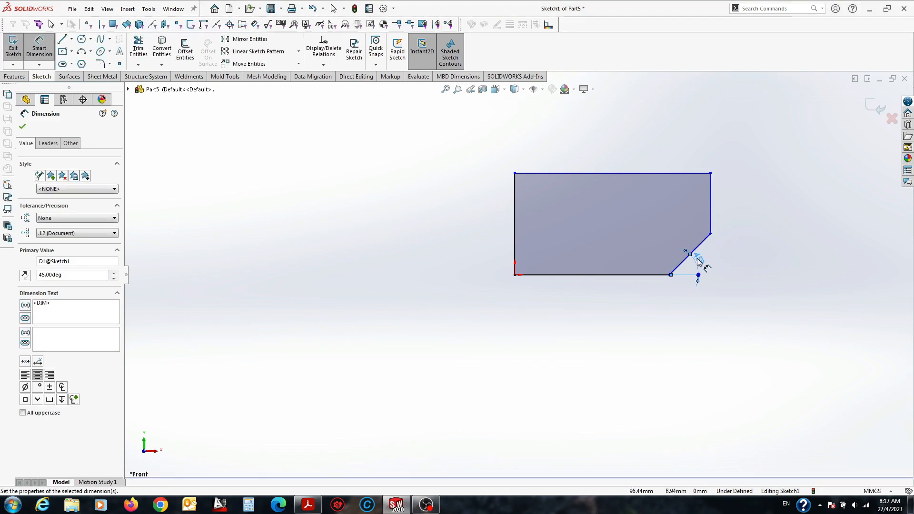
Step: Dimension the profile's left vertical edge as 40 mm
key(f)
key(Escape)
key(d)
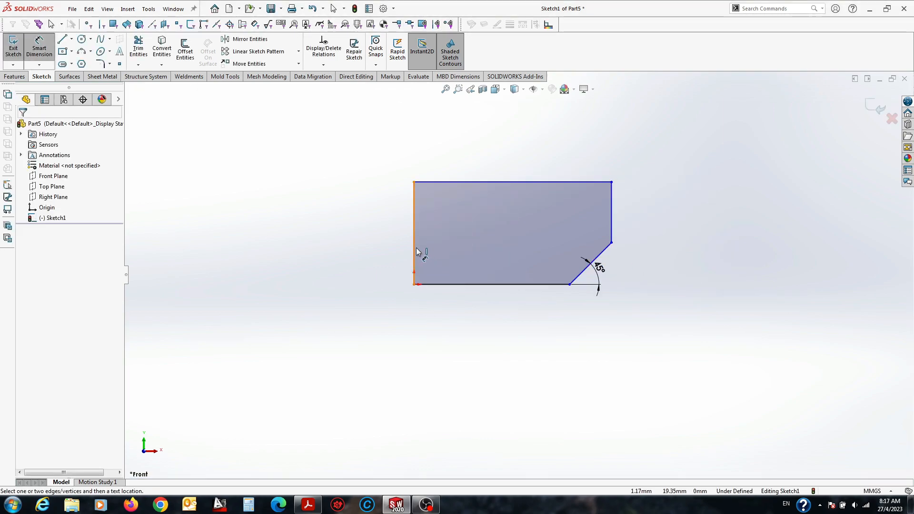
click(414, 252)
click(391, 239)
text(40)
key(Return)
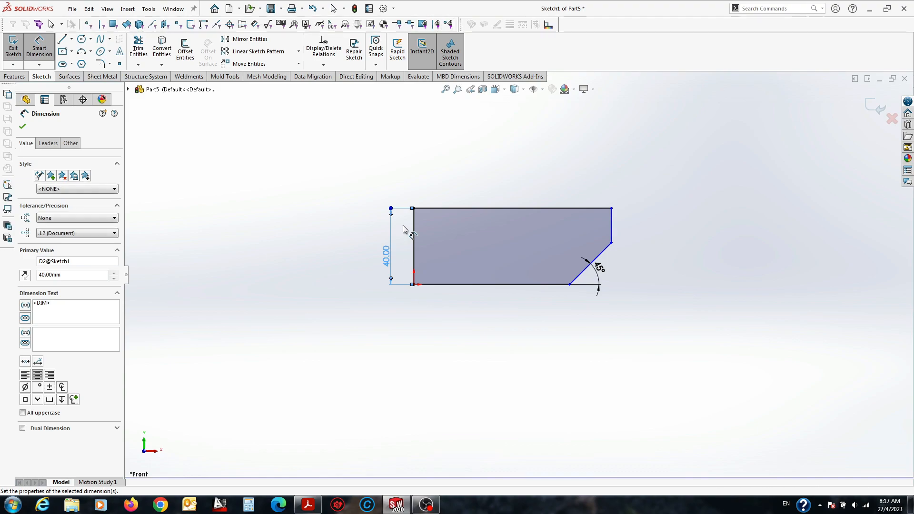
Step: Dimension the profile's top horizontal edge as 60 mm
click(428, 208)
click(439, 141)
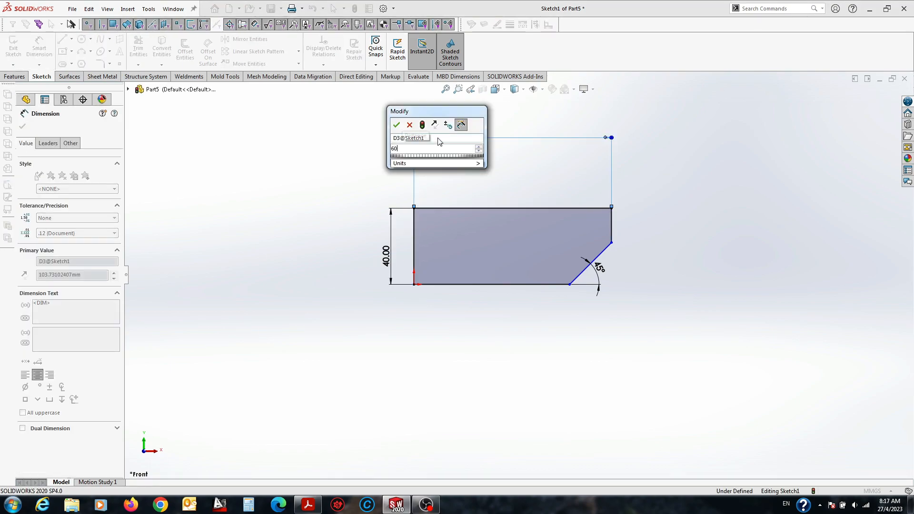
text(60.00mm)
key(Return)
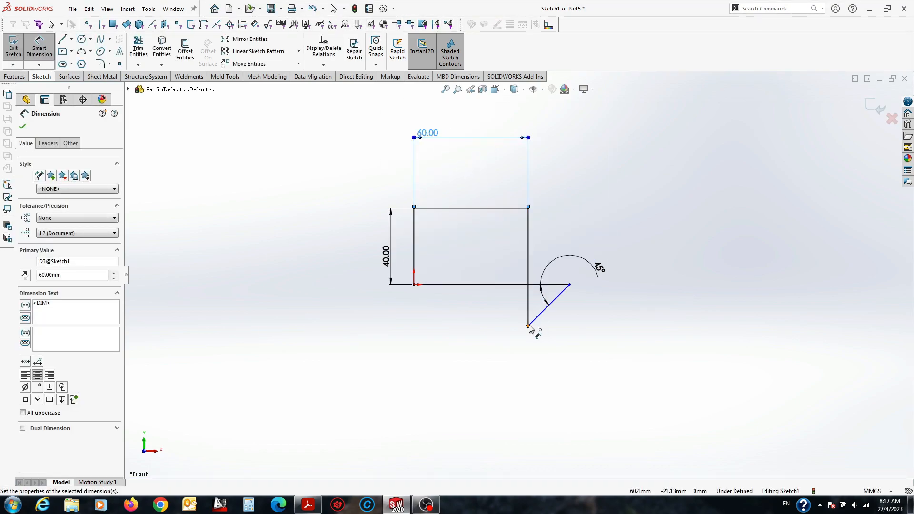
Step: Move the lower endpoint of the right vertical edge back up above the profile's bottom edge
key(Escape)
drag(528, 327, 537, 255)
click(508, 319)
Step: Dimension the short right vertical edge of the profile as 20 mm
right_drag(547, 338, 545, 241)
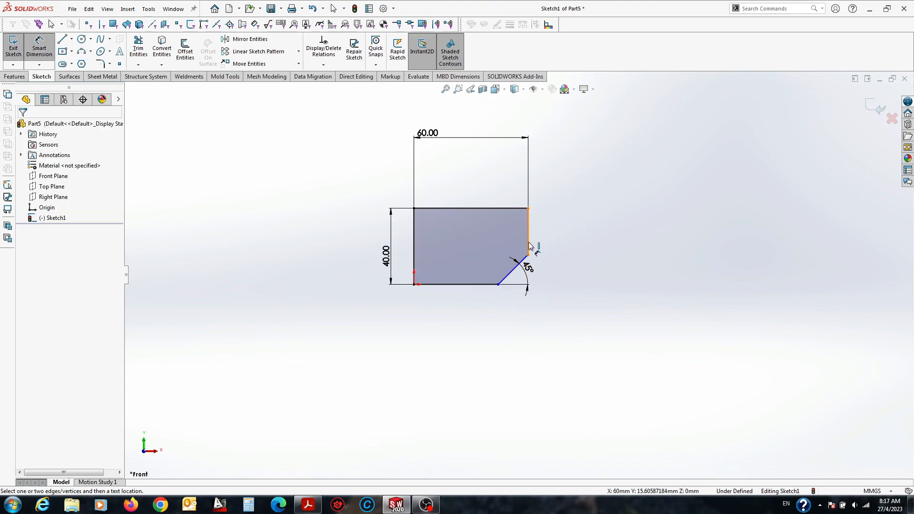
click(530, 246)
click(567, 249)
text(20)
key(Return)
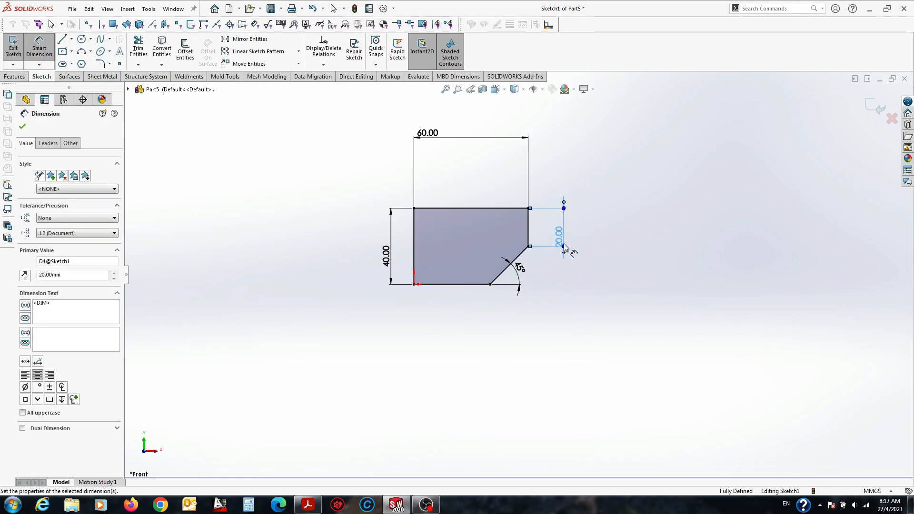
Step: Check the overall height on the reference drawing and extrude the profile as a 40 mm blind boss
click(310, 505)
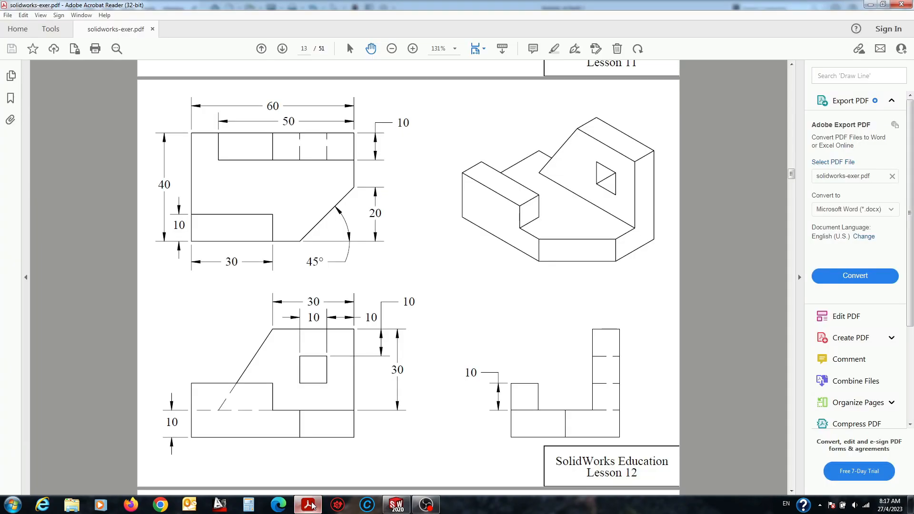
click(397, 505)
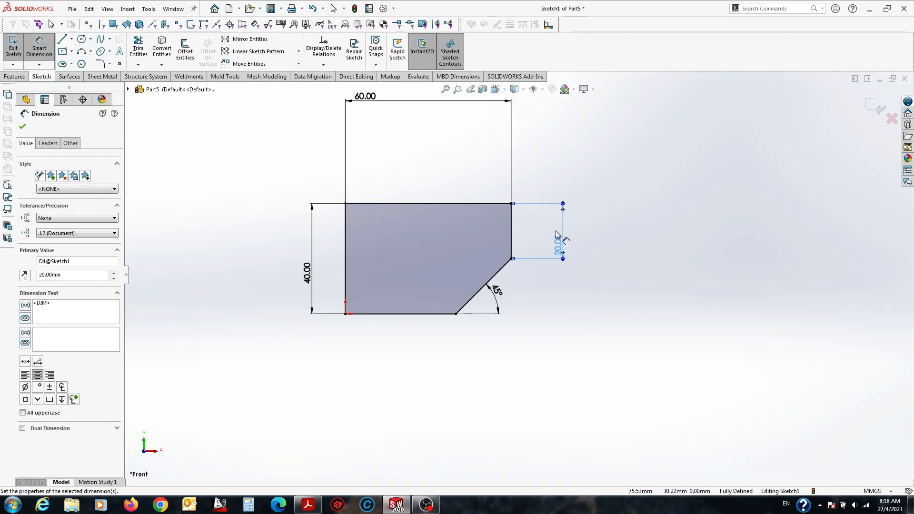
click(14, 77)
click(16, 48)
text(40)
key(Return)
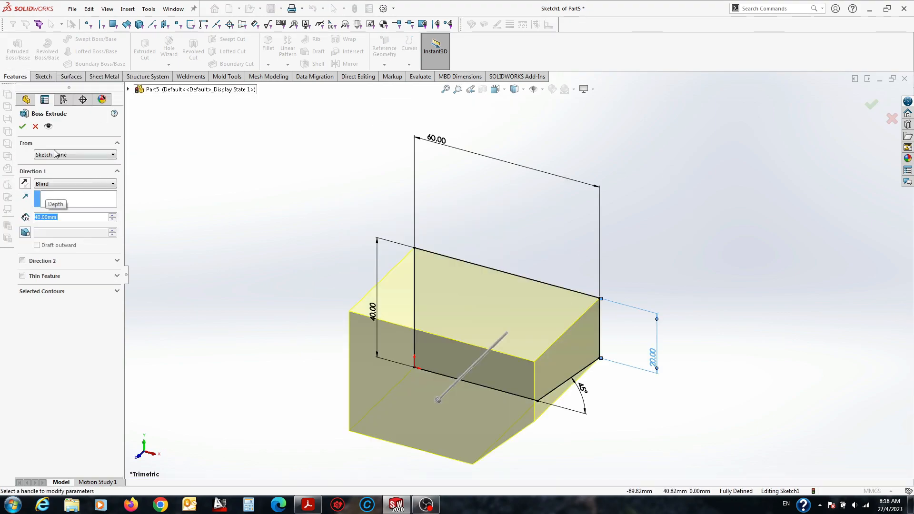
click(22, 126)
Step: Check the reference drawing and start a new sketch on the block's front face
scroll(694, 331, down, 3)
middle_drag(694, 331, 548, 309)
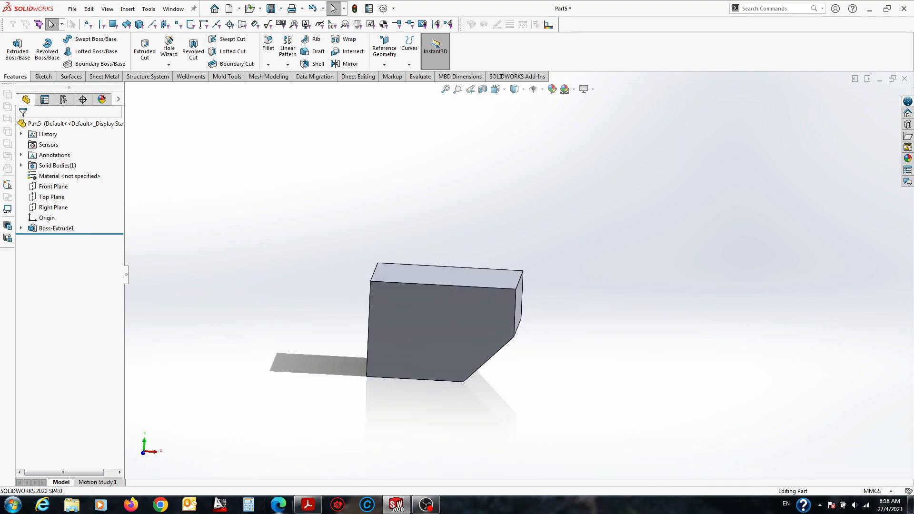
key(space)
click(405, 344)
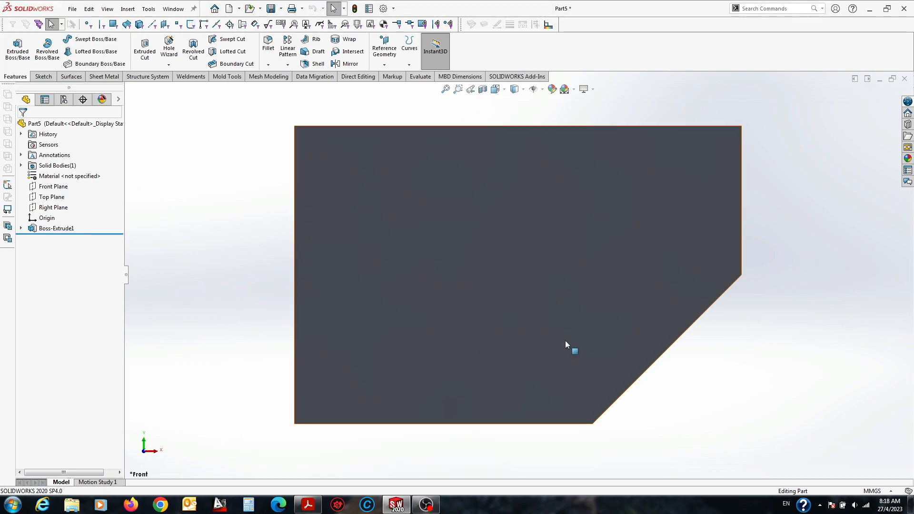
click(309, 505)
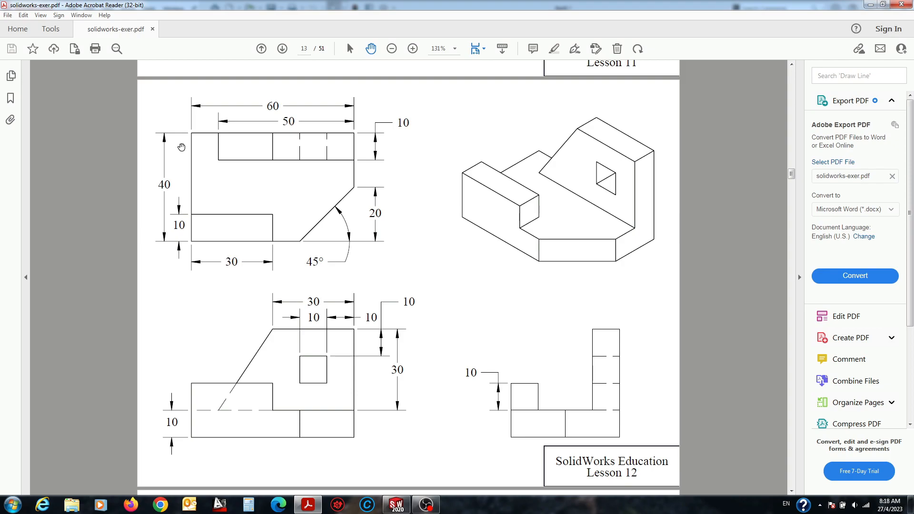
click(396, 504)
click(425, 262)
click(467, 238)
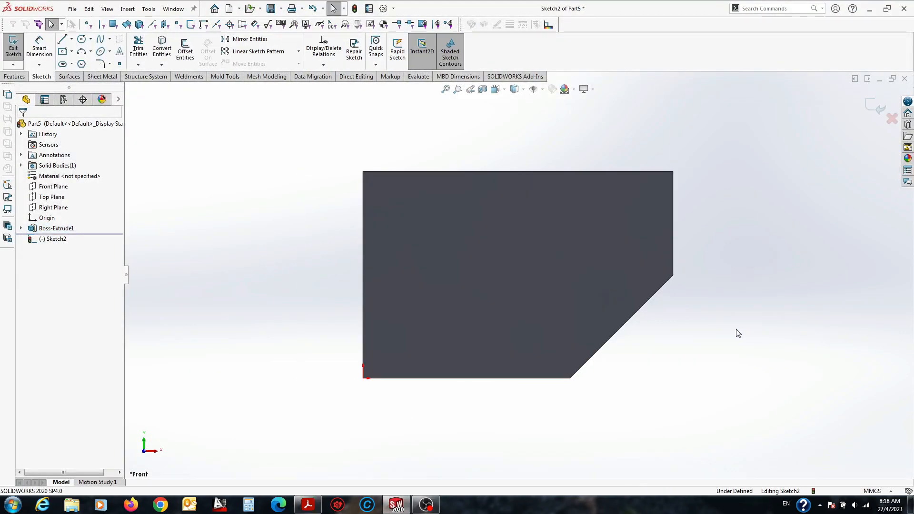
Step: Sketch connected lines up the left edge, along the top edge, down about 7 mm, and horizontally toward the right edge
key(l)
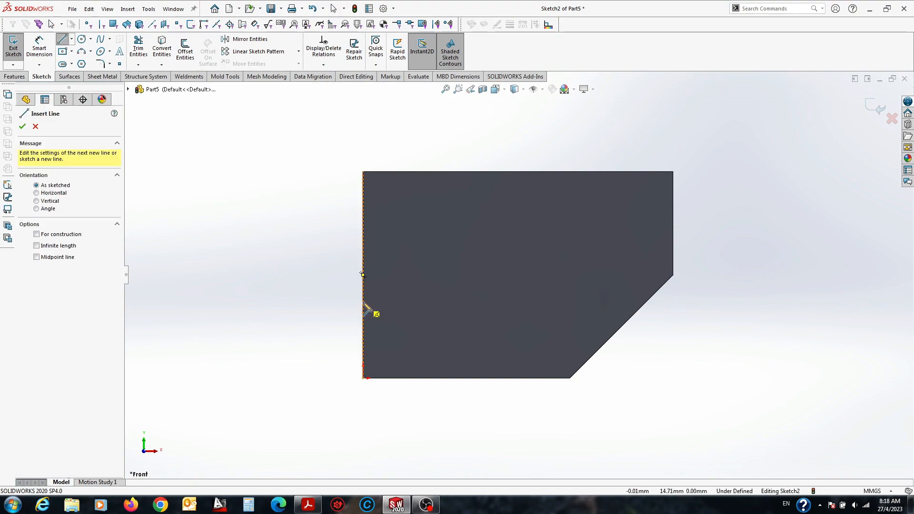
click(363, 302)
click(363, 172)
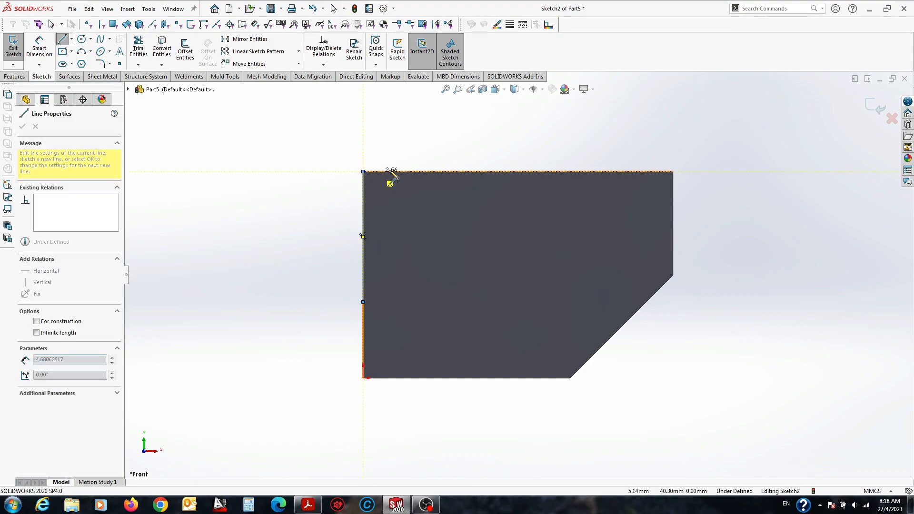
click(405, 171)
click(404, 208)
click(660, 215)
key(Escape)
Step: Check the reference drawing and make the free end of the horizontal line coincident with the block's right edge
click(310, 504)
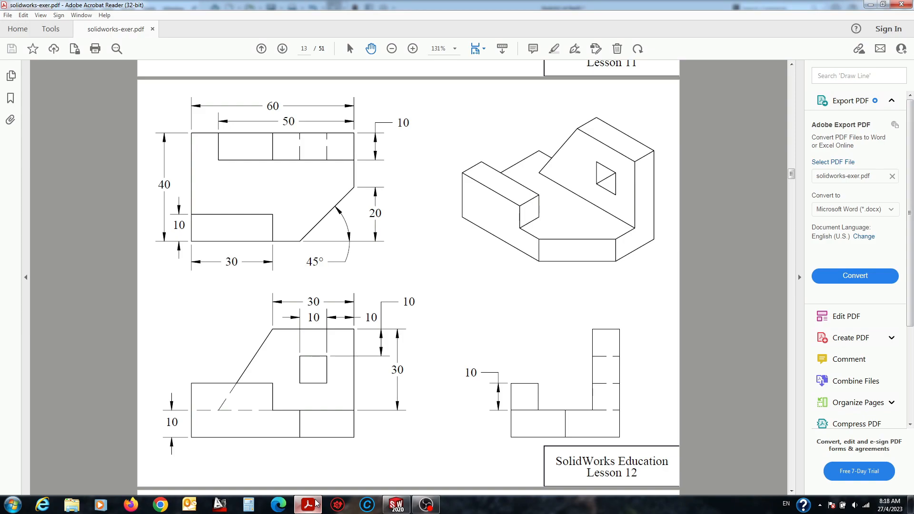
click(396, 505)
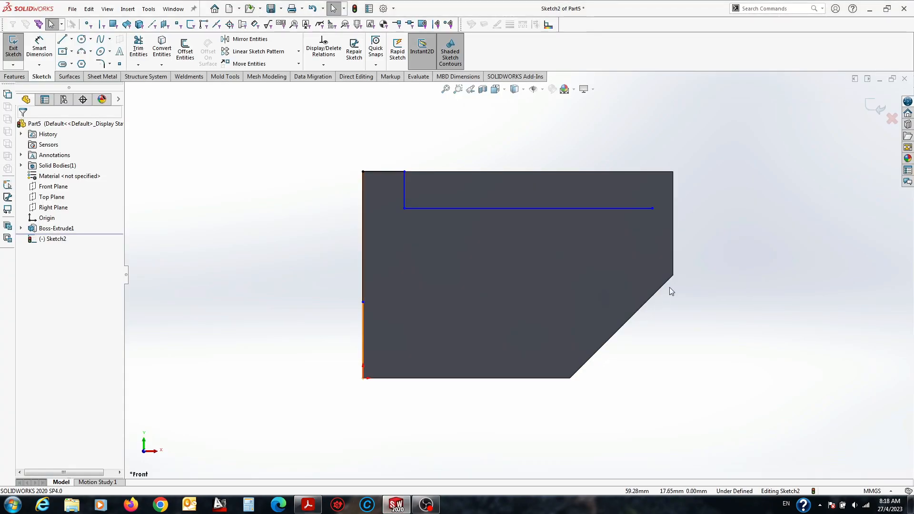
click(653, 209)
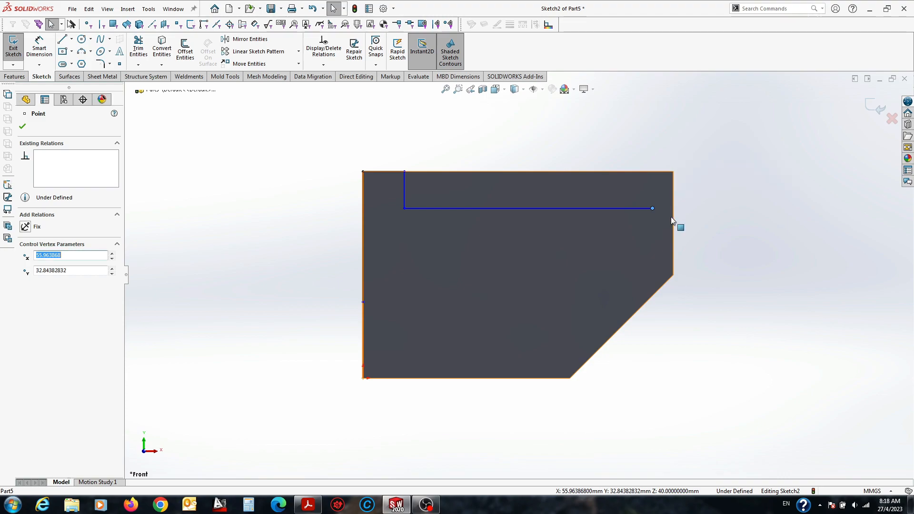
ctrl+click(674, 219)
click(716, 178)
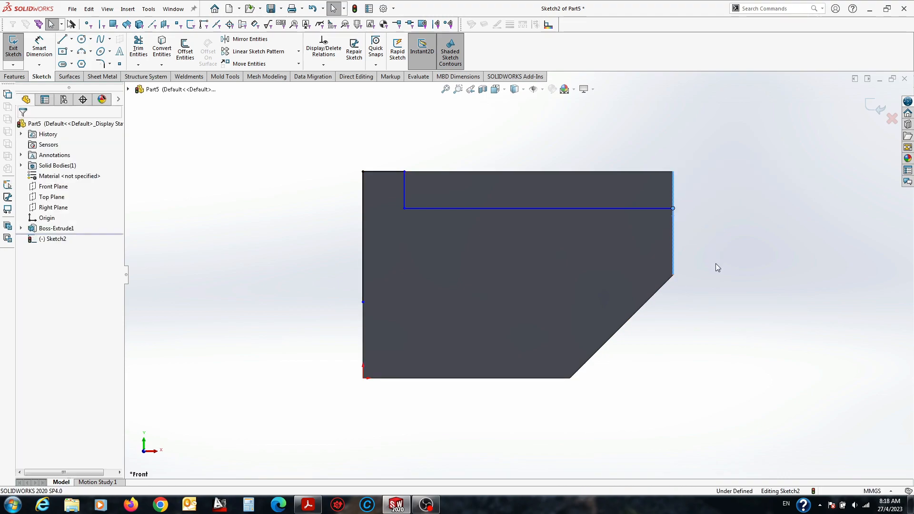
Step: Convert the face's right, sloped and bottom edges into sketch lines
click(674, 253)
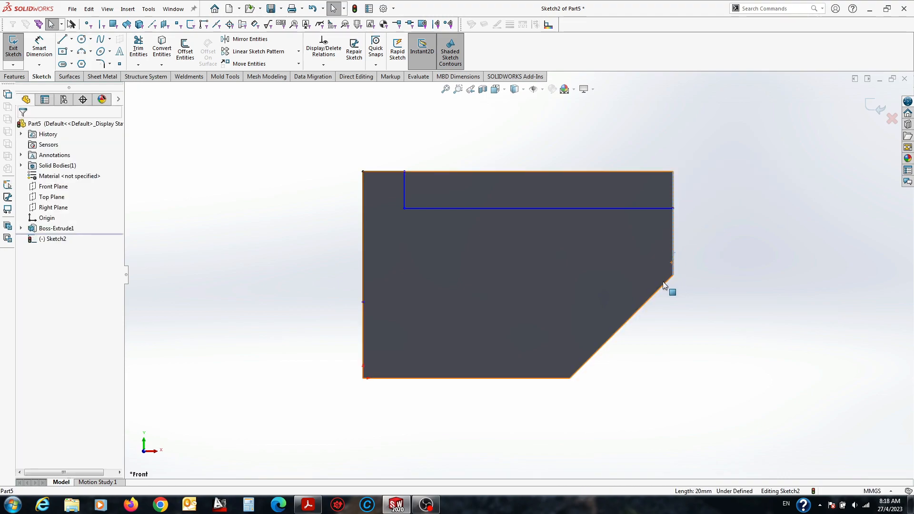
ctrl+click(665, 283)
ctrl+click(550, 378)
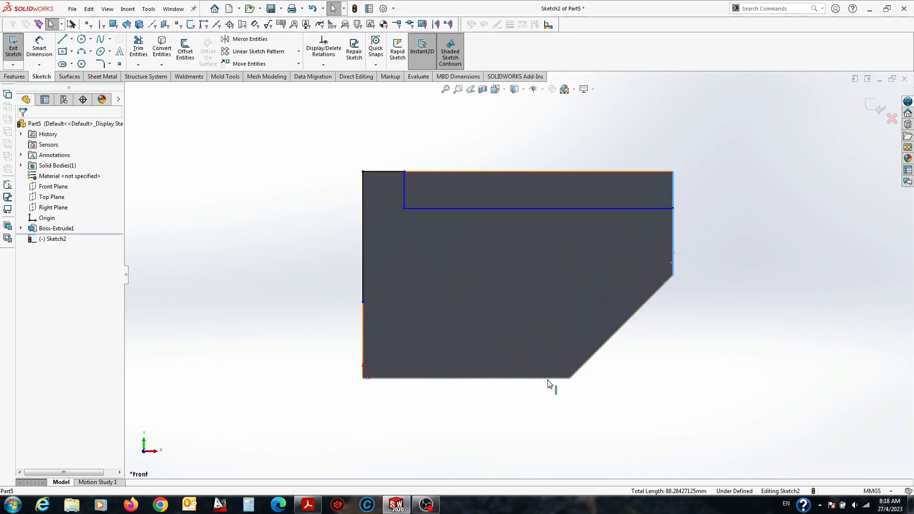
click(210, 251)
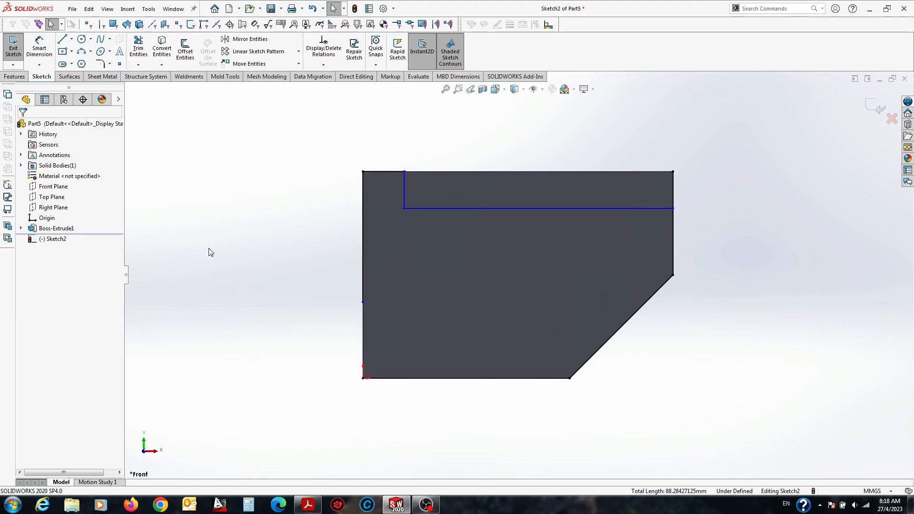
Step: Check the reference drawing and sketch a line about 15 mm up from the bottom edge and a horizontal line about 31 mm to the left edge
click(307, 508)
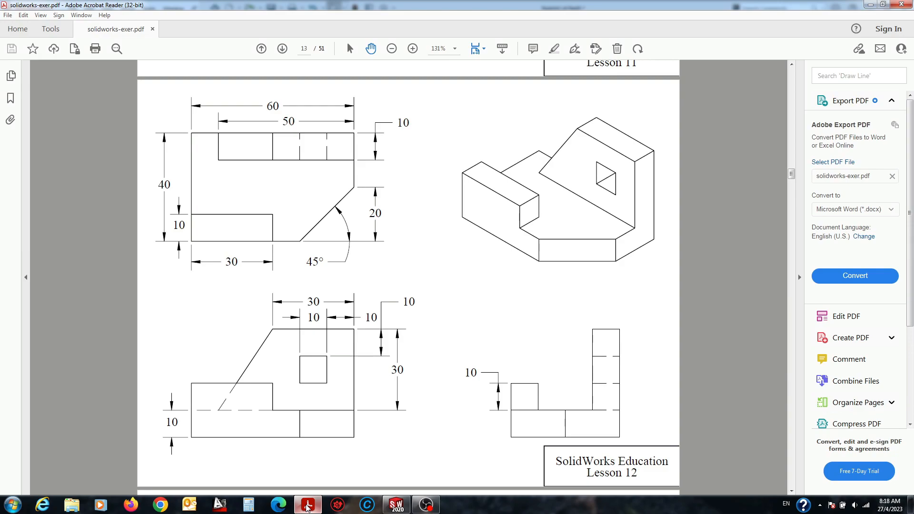
click(397, 506)
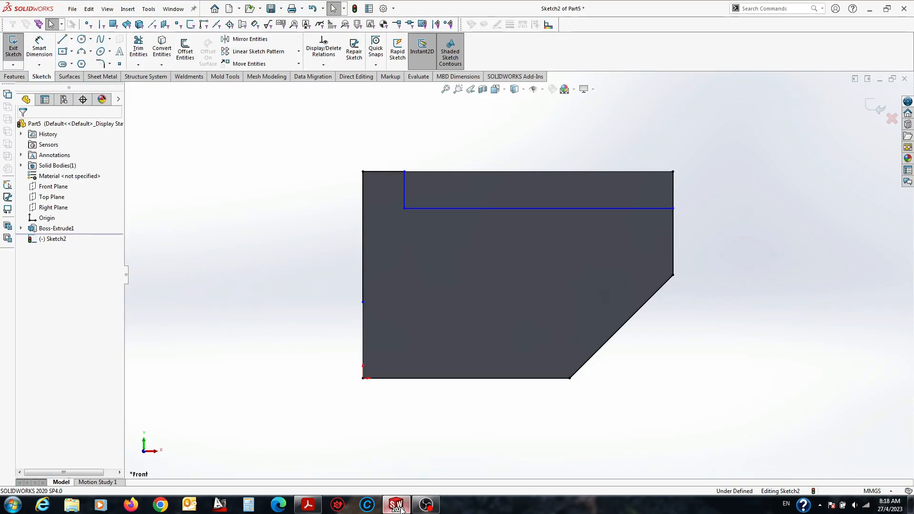
click(523, 379)
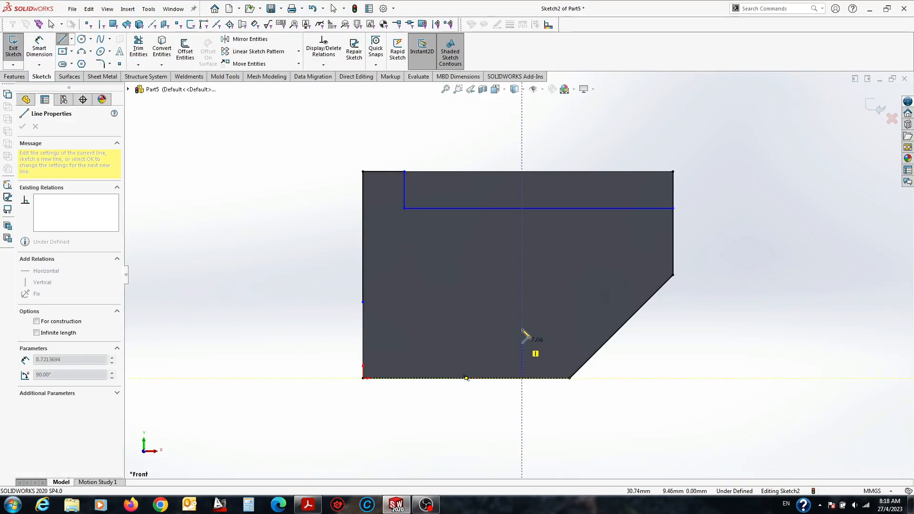
click(523, 302)
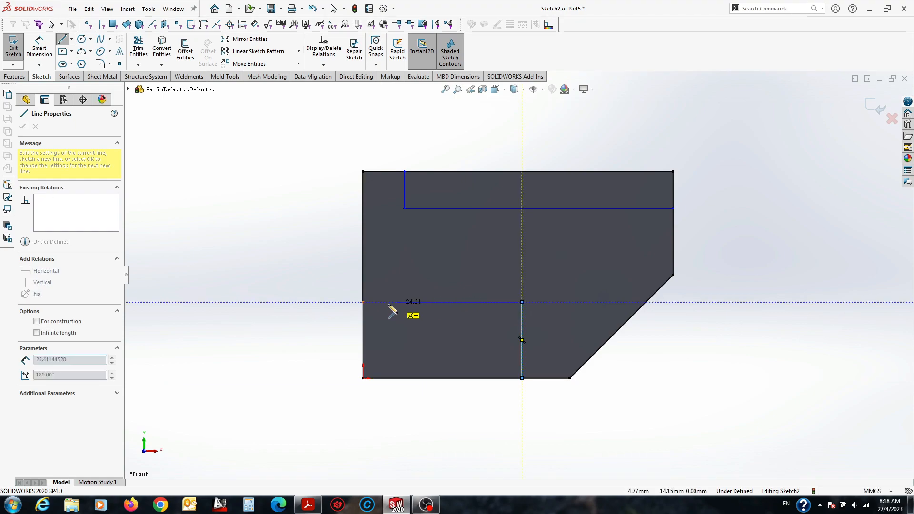
click(363, 303)
key(Escape)
Step: Trim the sketch lines along the outer edges of the lower-left and upper-right rectangles
click(138, 48)
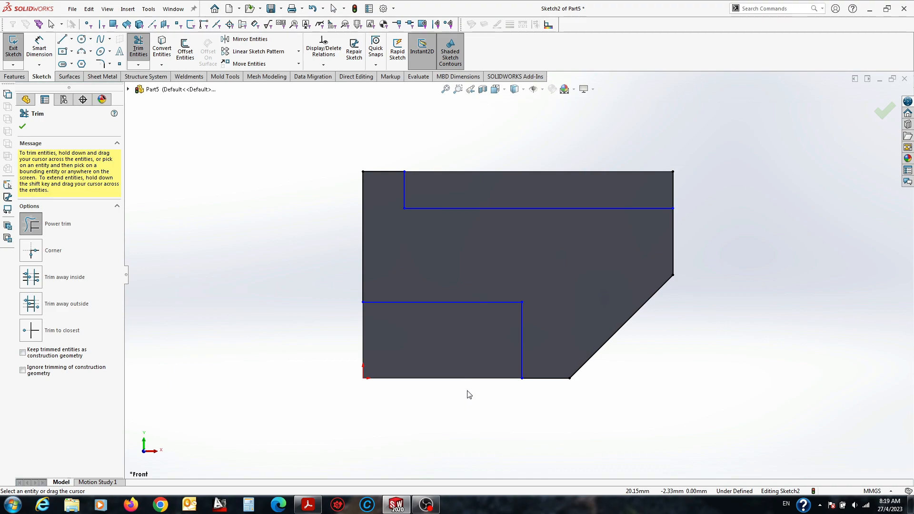
drag(722, 190, 714, 236)
key(Escape)
Step: Dimension the profile's left vertical line as 30 mm and its short top line as 10 mm
right_drag(318, 438, 324, 253)
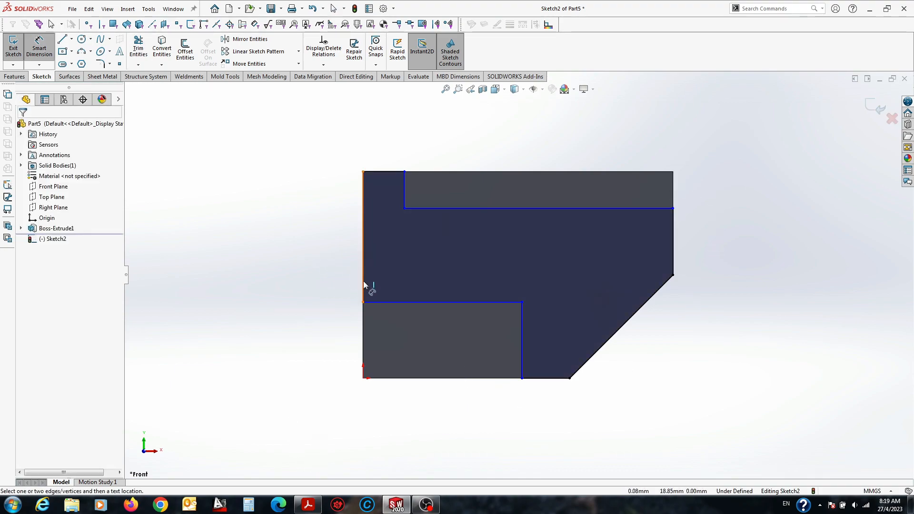
click(365, 284)
click(340, 278)
key(Return)
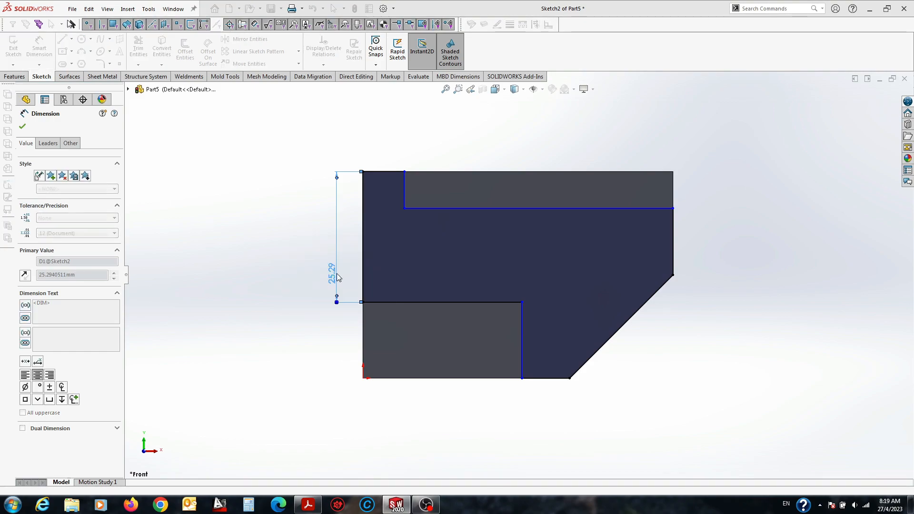
click(399, 172)
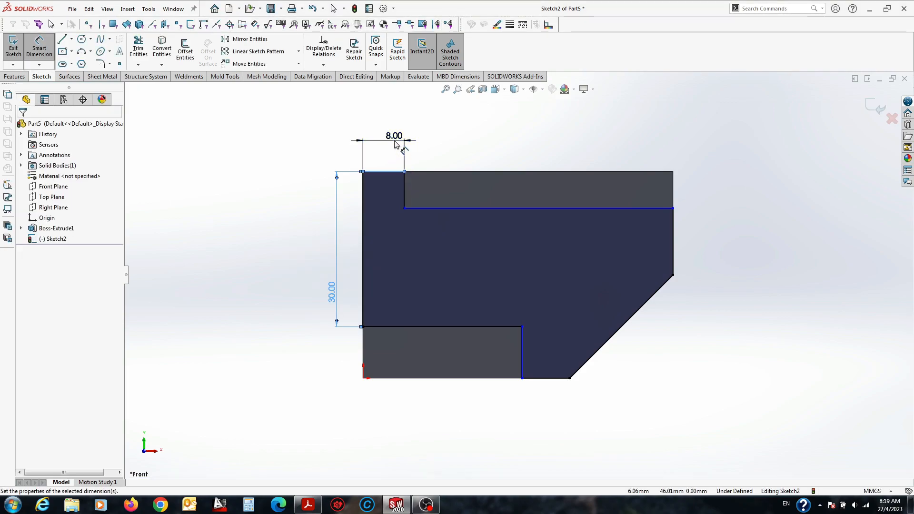
click(395, 145)
text(10)
key(Return)
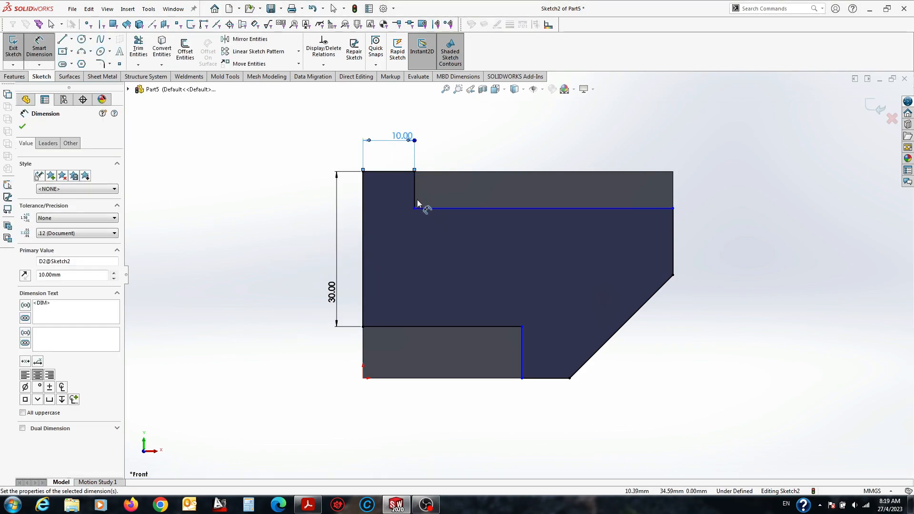
Step: Dimension the upper notch's short vertical line as 10 mm and the profile's short bottom line as 10 mm
click(419, 205)
click(220, 195)
text(10)
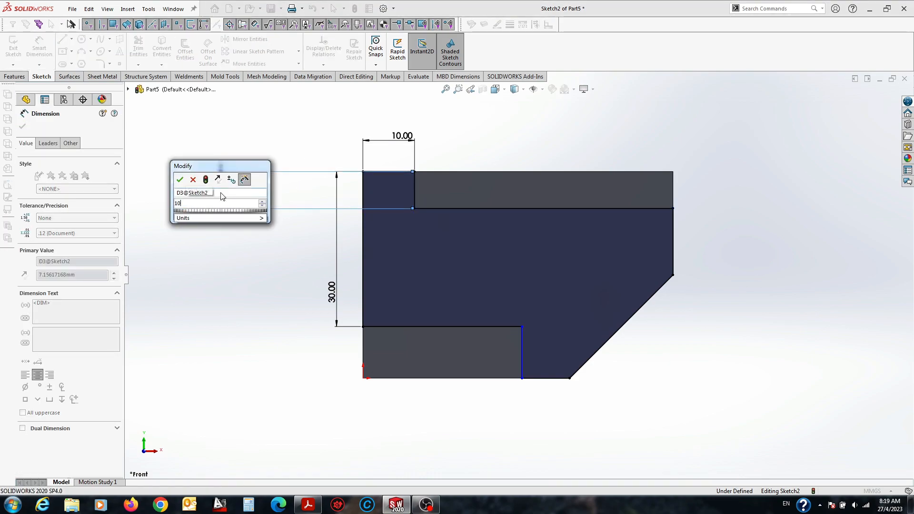
key(Return)
click(546, 381)
click(545, 431)
key(Return)
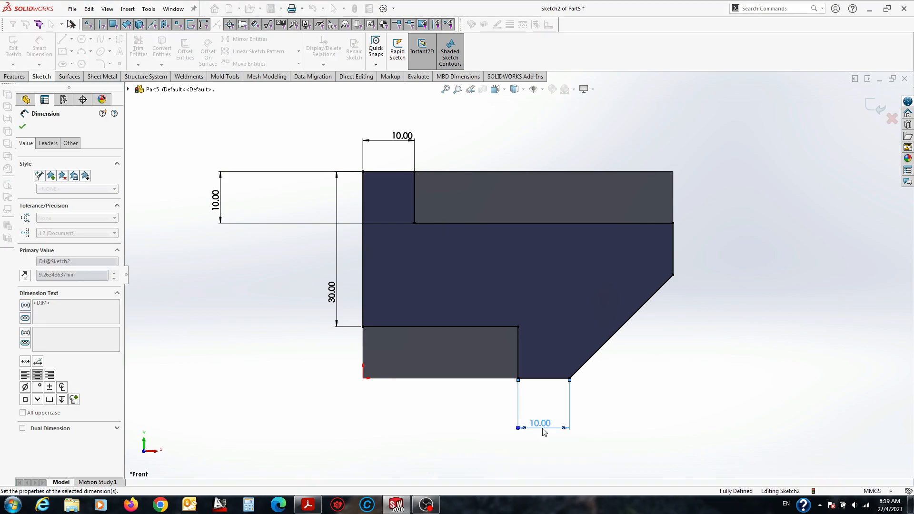
Step: Cut-extrude the profile with an Offset From Surface end condition, 10 mm from the block's opposite face
click(14, 76)
click(145, 48)
click(75, 184)
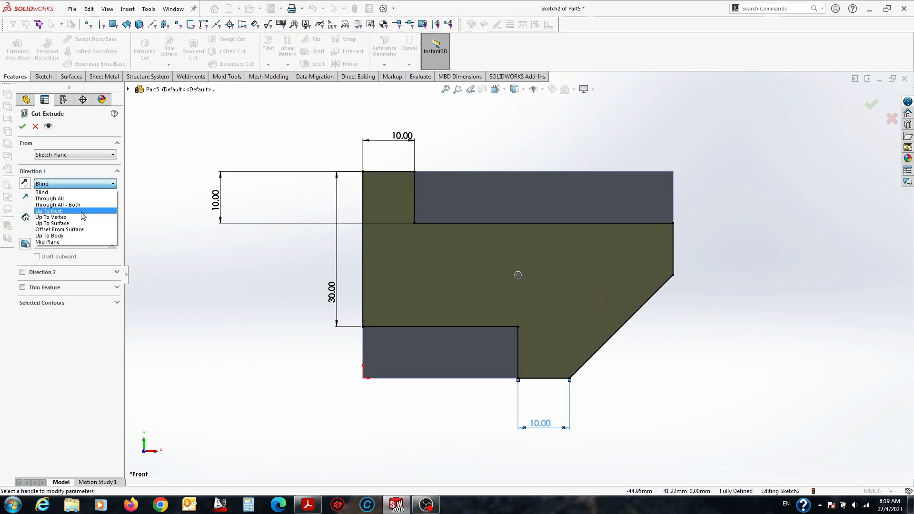
click(85, 230)
middle_drag(800, 359, 582, 285)
click(582, 285)
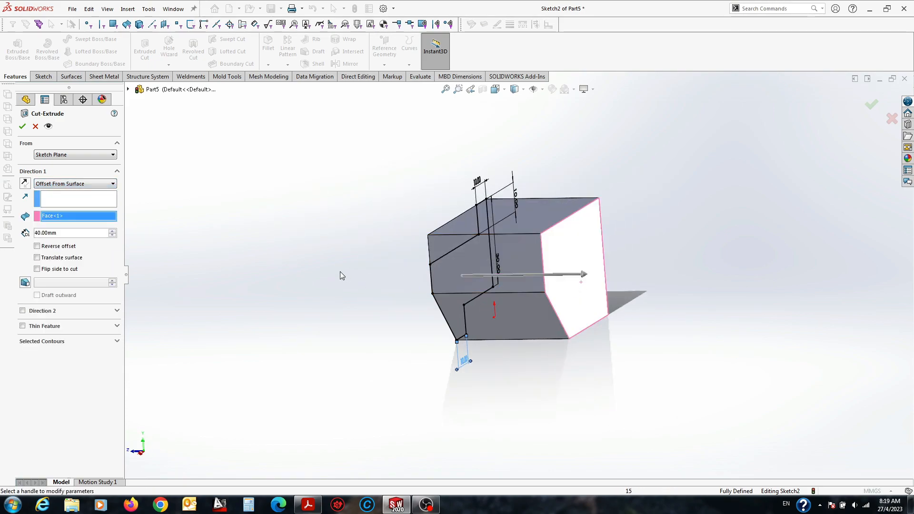
double_click(90, 233)
click(88, 243)
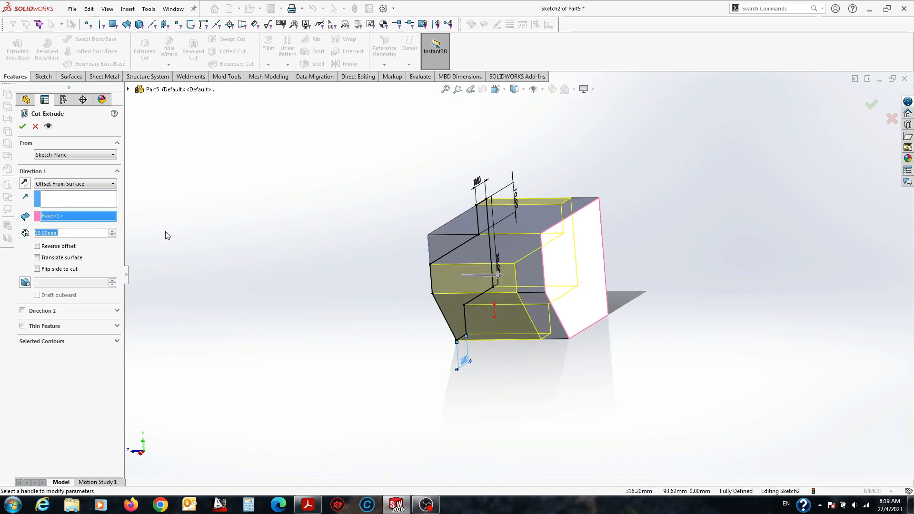
key(Return)
click(341, 248)
Step: Check the reference drawing and start a sketch on the outer face of the shorter wall in the Bottom view
mouse_move(551, 307)
middle_down()
mouse_move(633, 286)
mouse_move(670, 194)
mouse_move(642, 155)
mouse_move(632, 203)
mouse_move(594, 270)
middle_up()
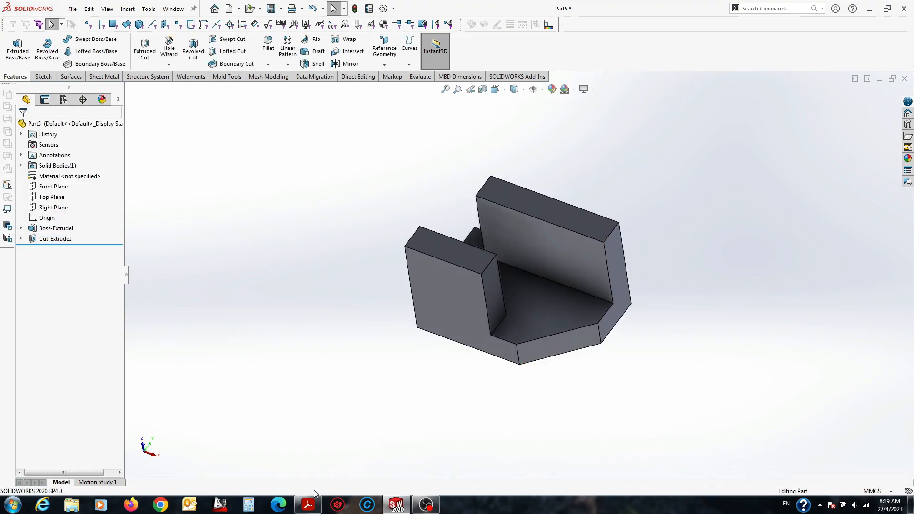
click(309, 504)
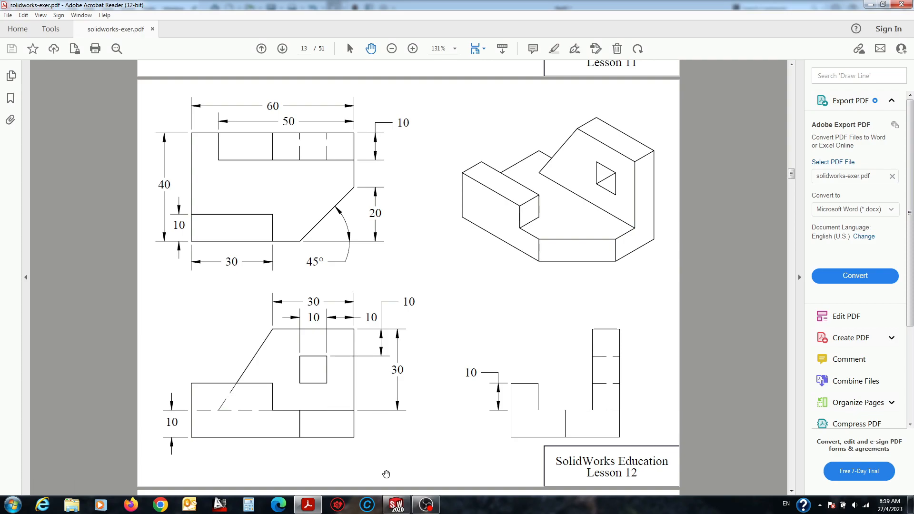
click(396, 505)
middle_drag(503, 398, 507, 333)
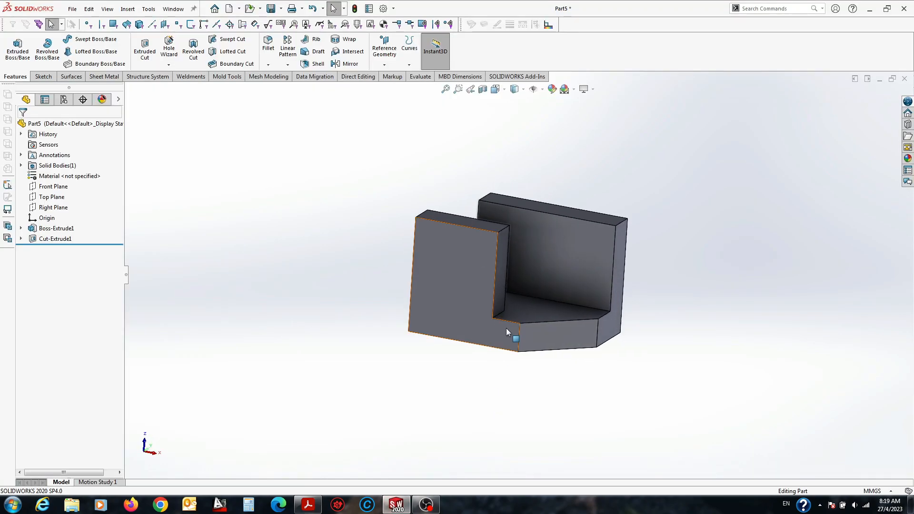
key(space)
click(391, 312)
click(490, 265)
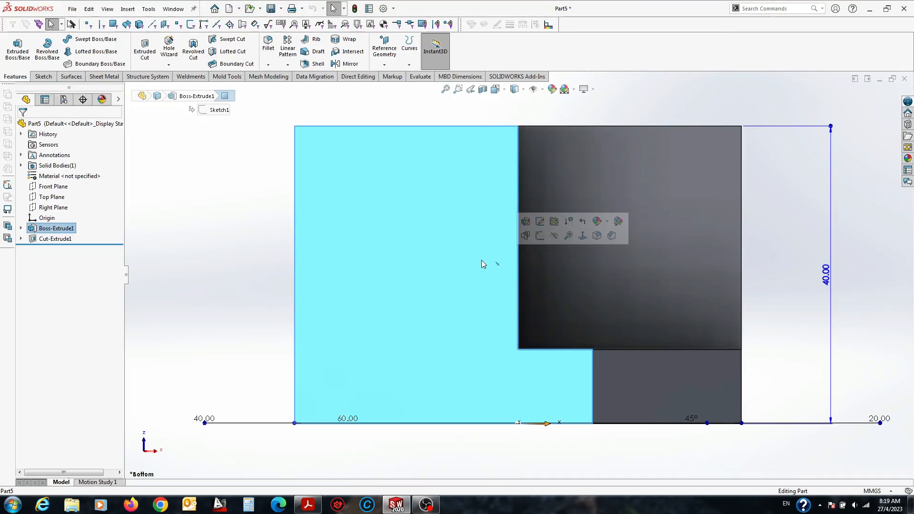
click(539, 235)
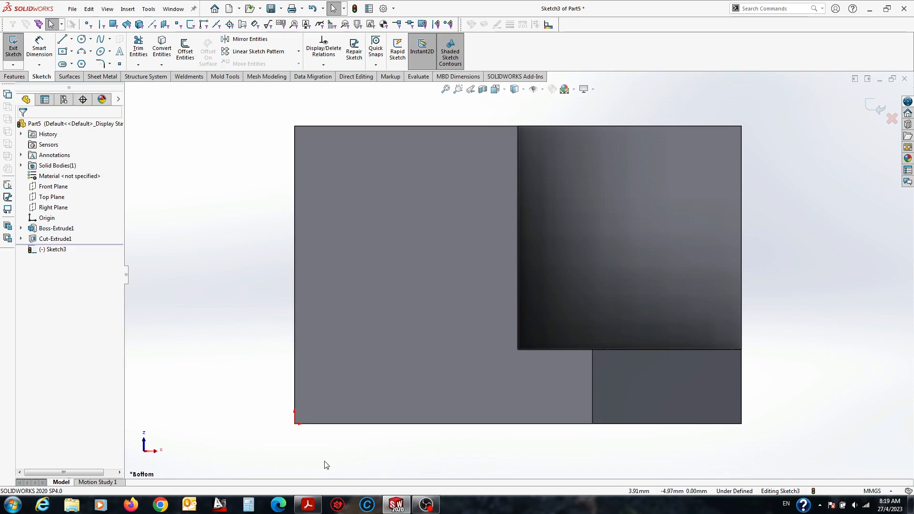
Step: Check the reference drawing and sketch a vertical line about 19 mm long from the origin up the face's left edge
click(312, 507)
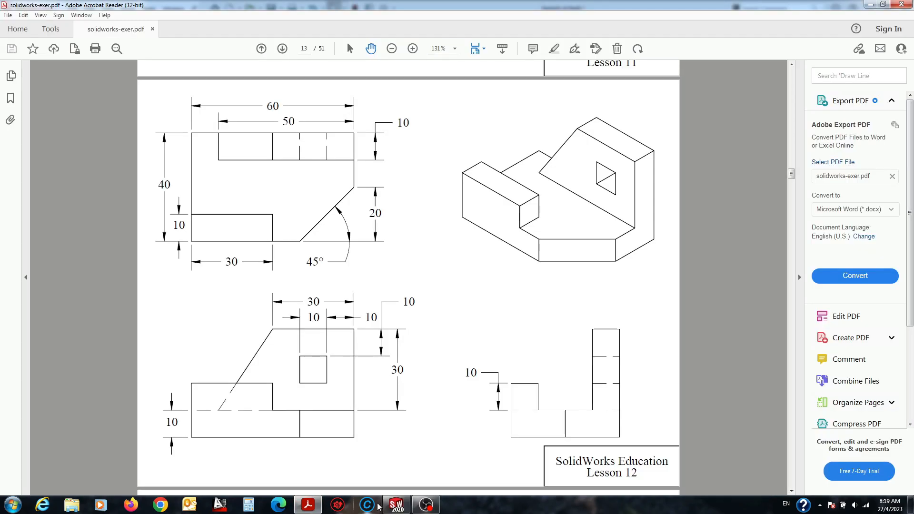
click(395, 505)
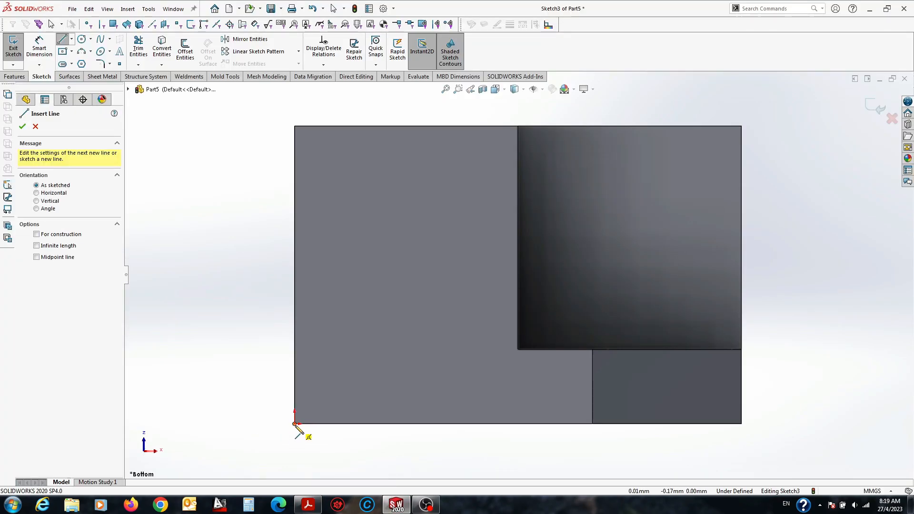
click(295, 424)
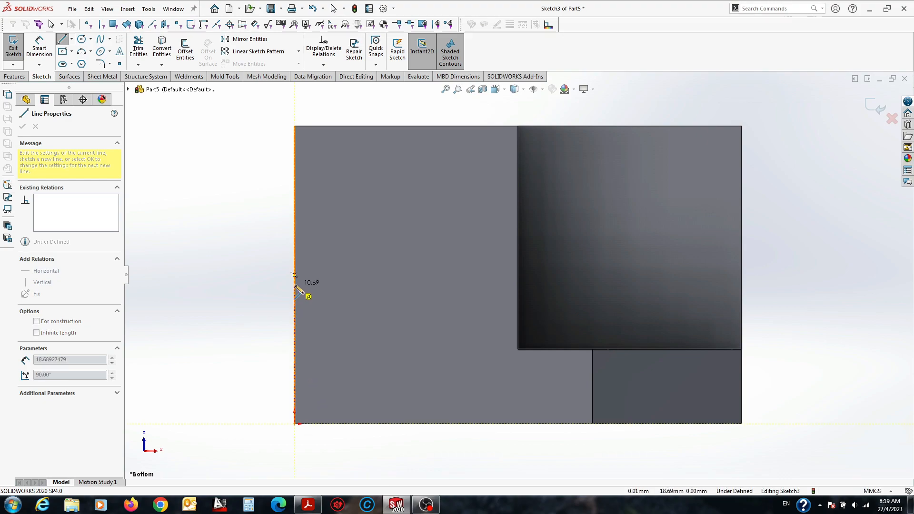
click(294, 284)
key(Escape)
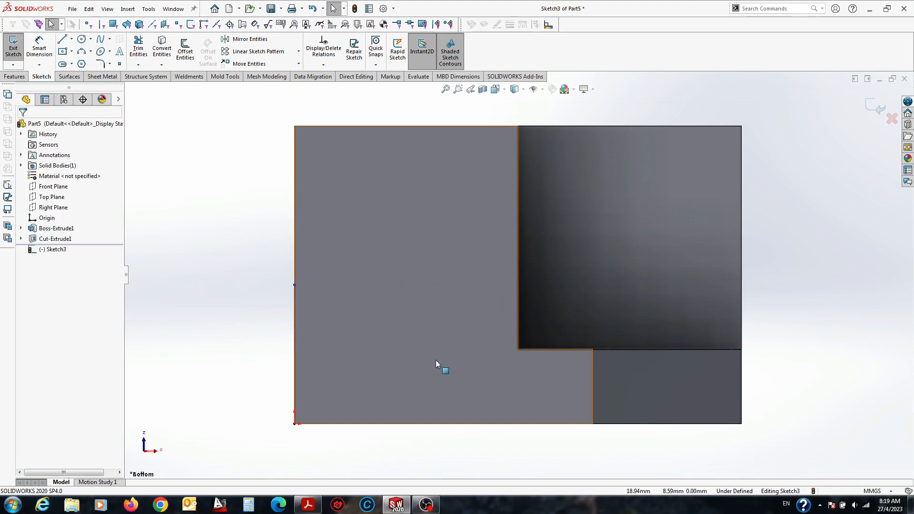
Step: Check the reference drawing and sketch a closed rectangle about 30 by 21 mm from the vertical line's upper end to the wall's top edge
click(305, 503)
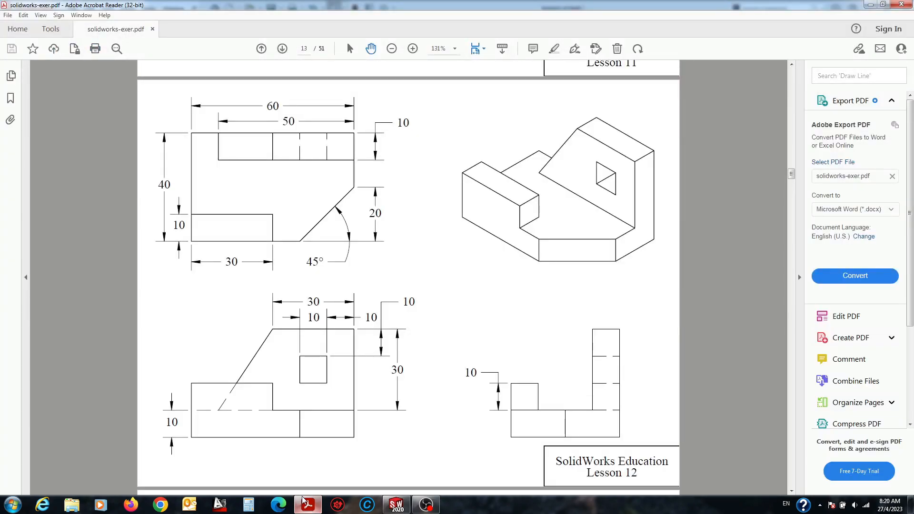
click(397, 505)
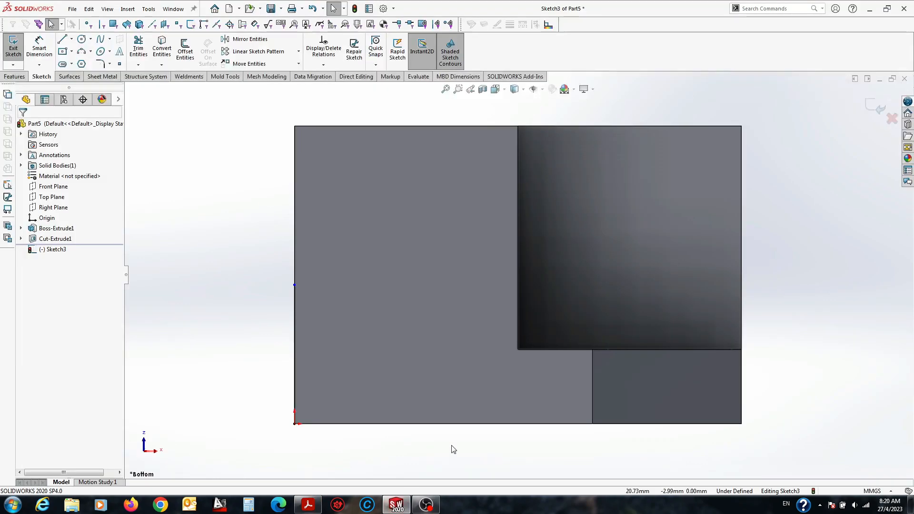
key(l)
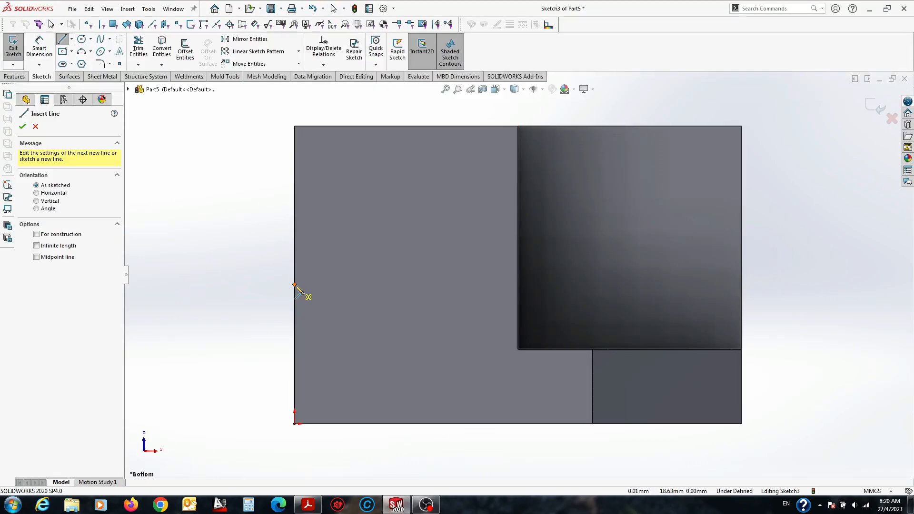
click(295, 284)
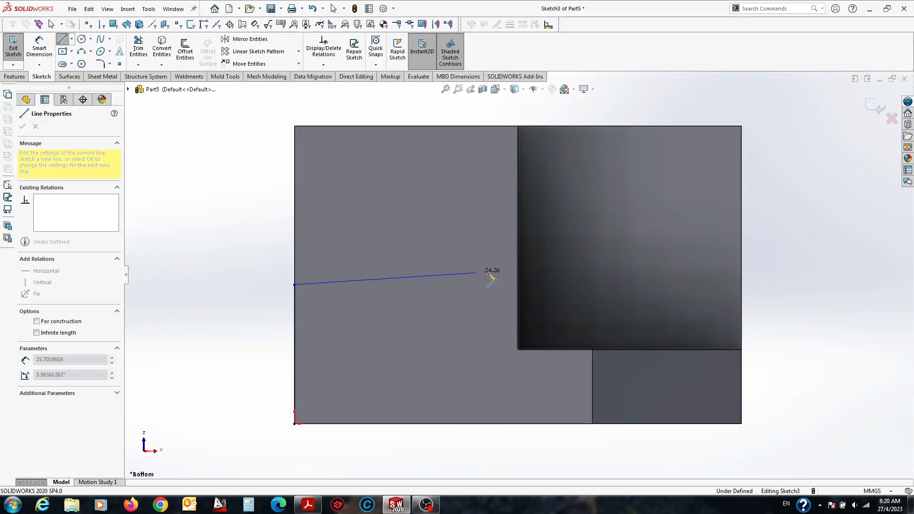
click(519, 286)
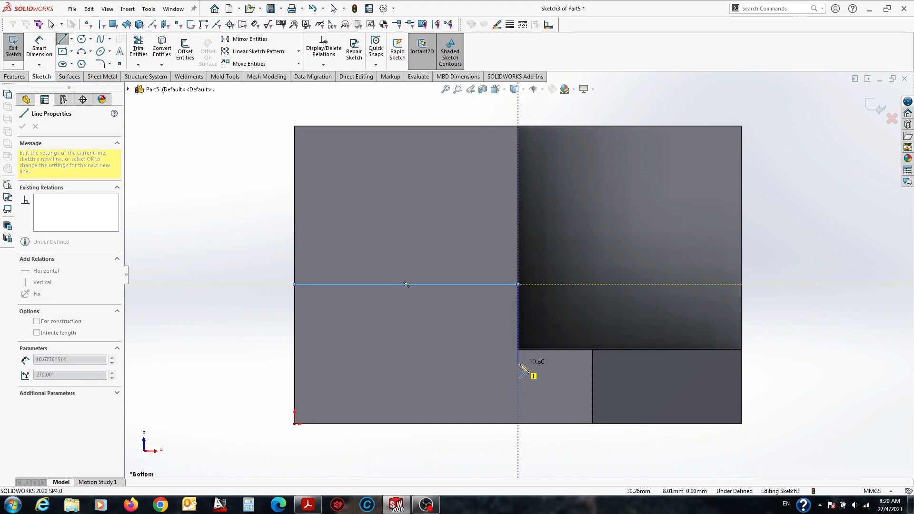
click(518, 127)
click(294, 125)
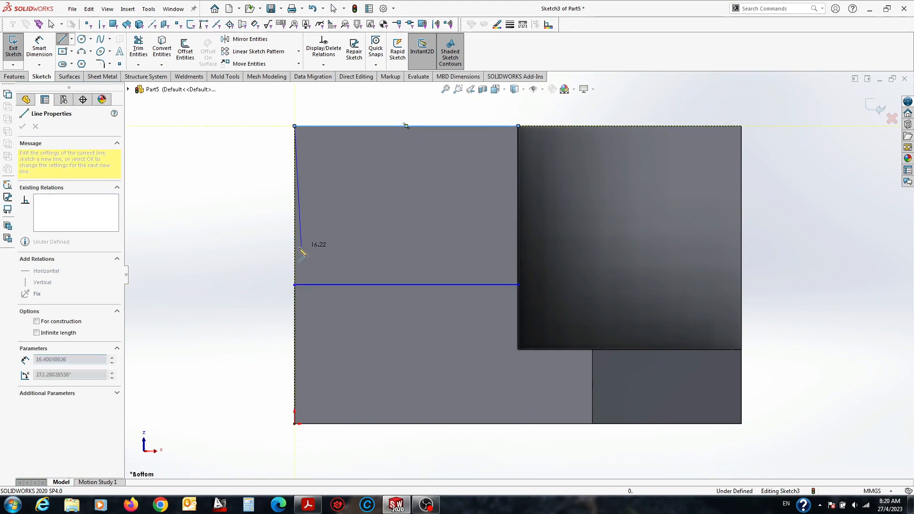
click(295, 286)
key(Escape)
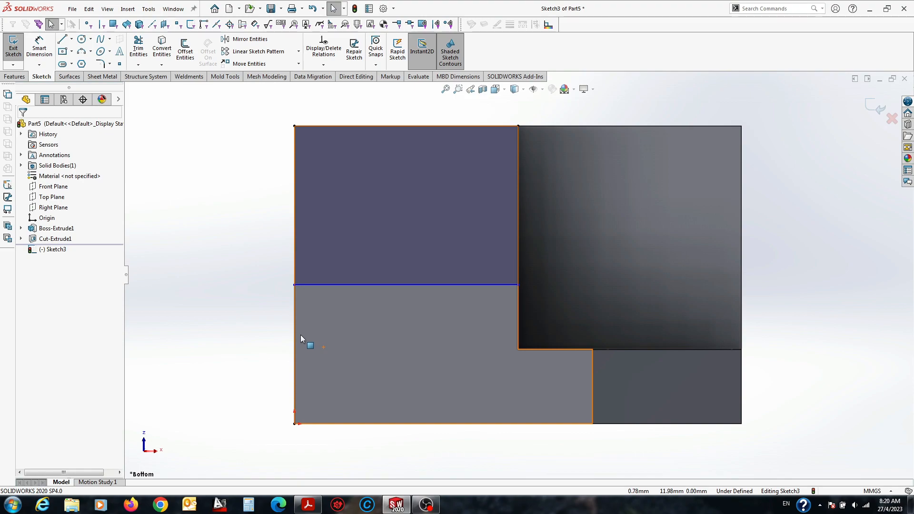
Step: Check the reference drawing and dimension the rectangle's lower line 20 mm above the part's bottom edge
click(308, 506)
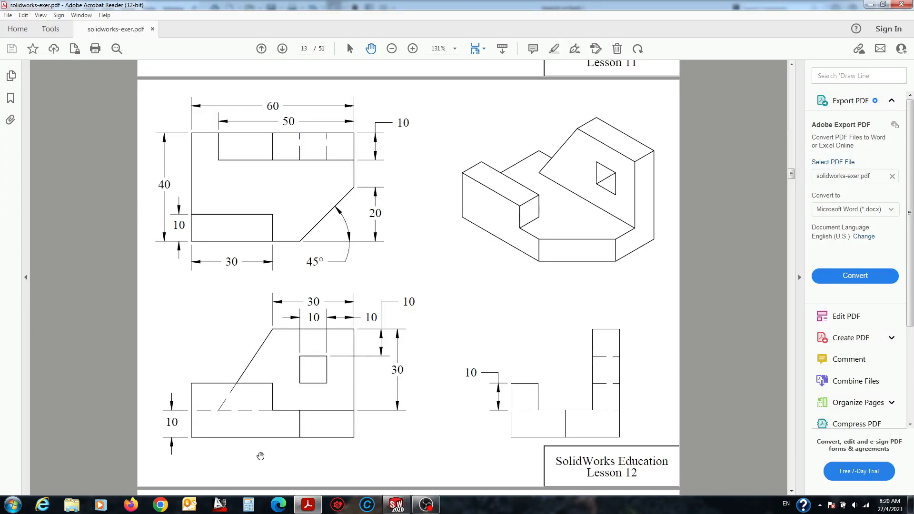
click(396, 504)
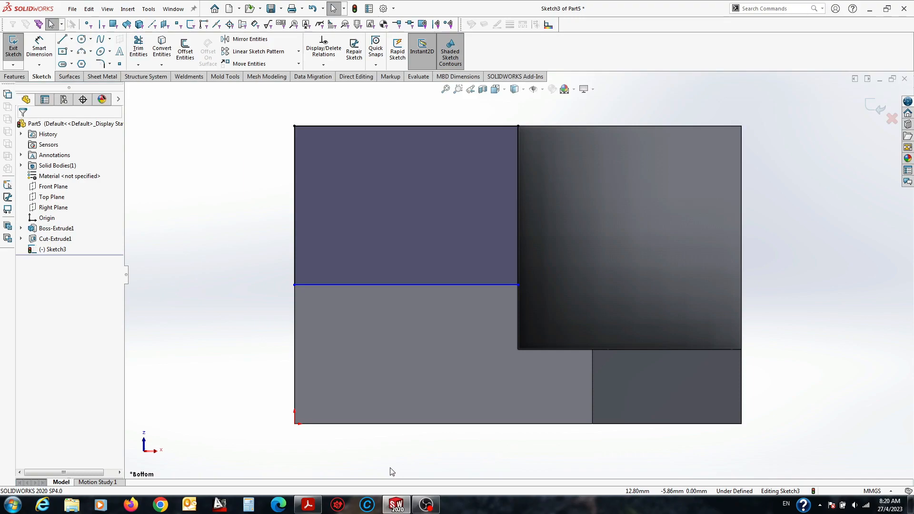
click(373, 285)
click(363, 423)
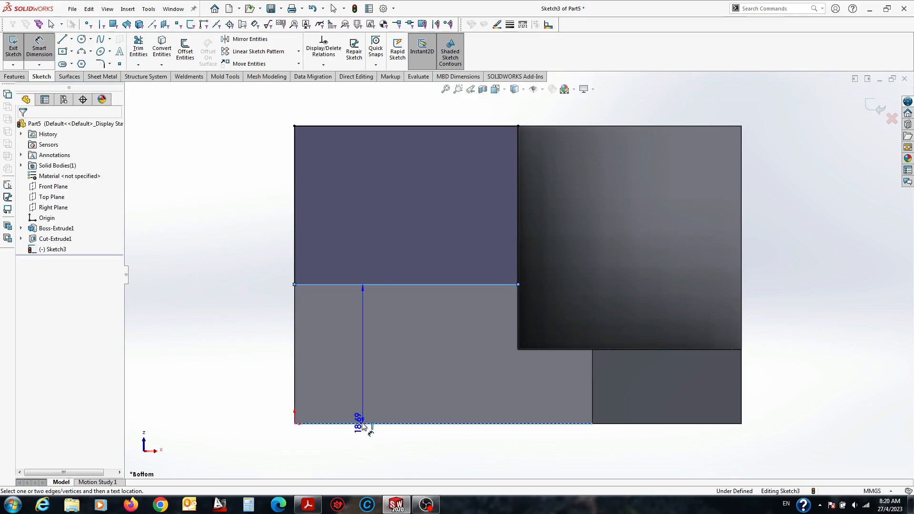
click(252, 386)
text(20)
key(Return)
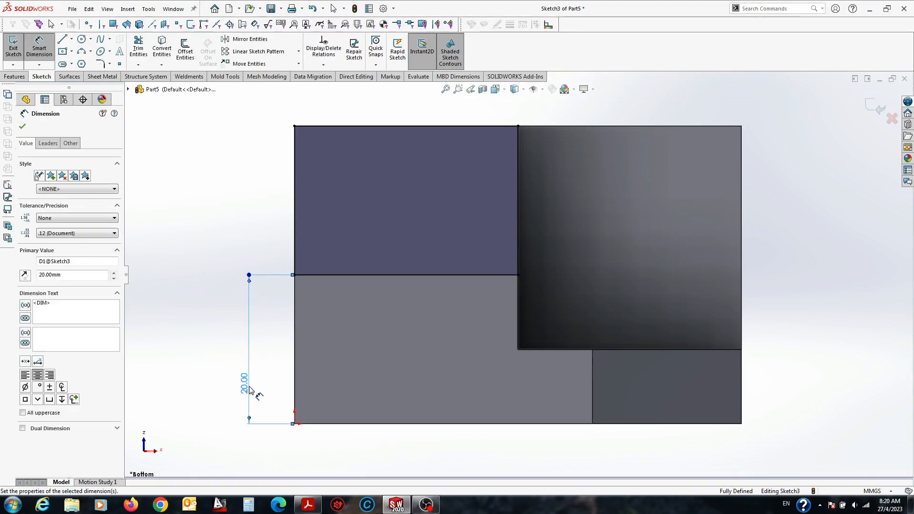
Step: Cut-extrude the rectangle with the Up To Next end condition to lower the shorter wall, then show the part in isometric view
click(15, 77)
click(136, 59)
click(68, 183)
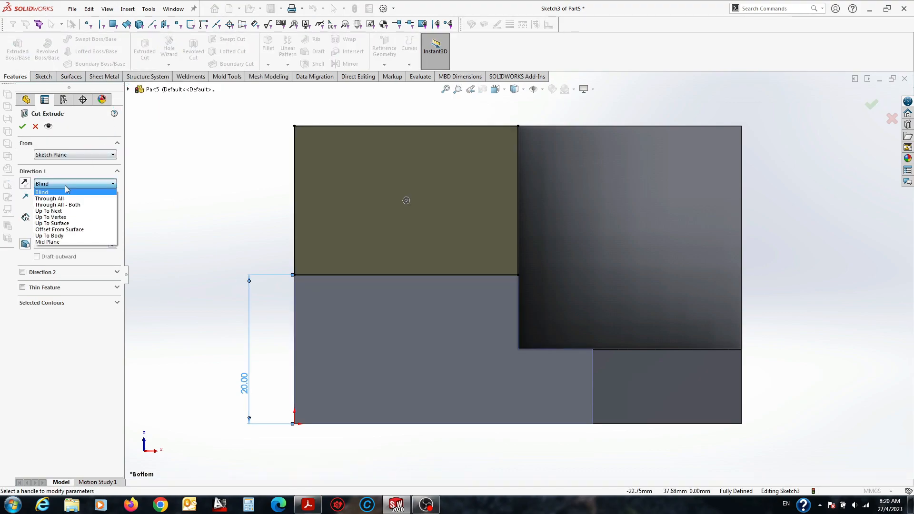
click(75, 211)
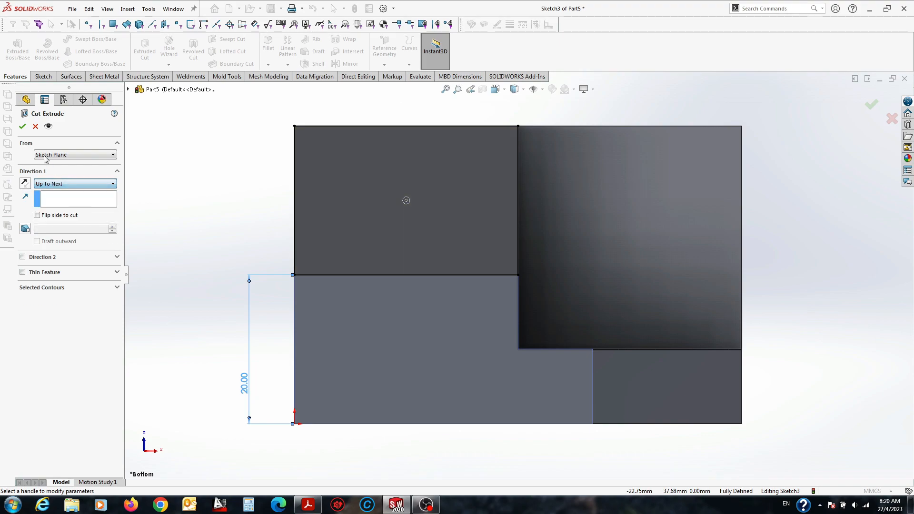
click(22, 127)
key(ctrl+7)
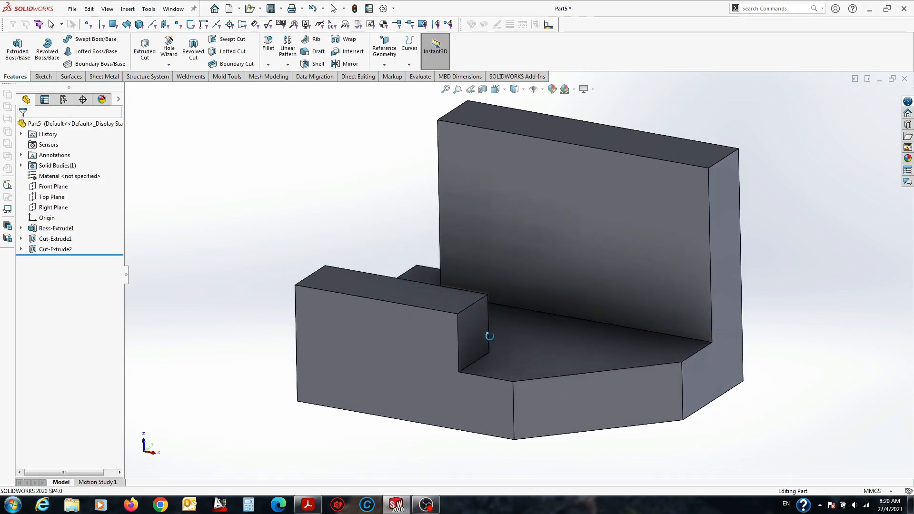
Step: Check the reference drawing and start a sketch on the taller wall's inner face in the Bottom view
click(309, 504)
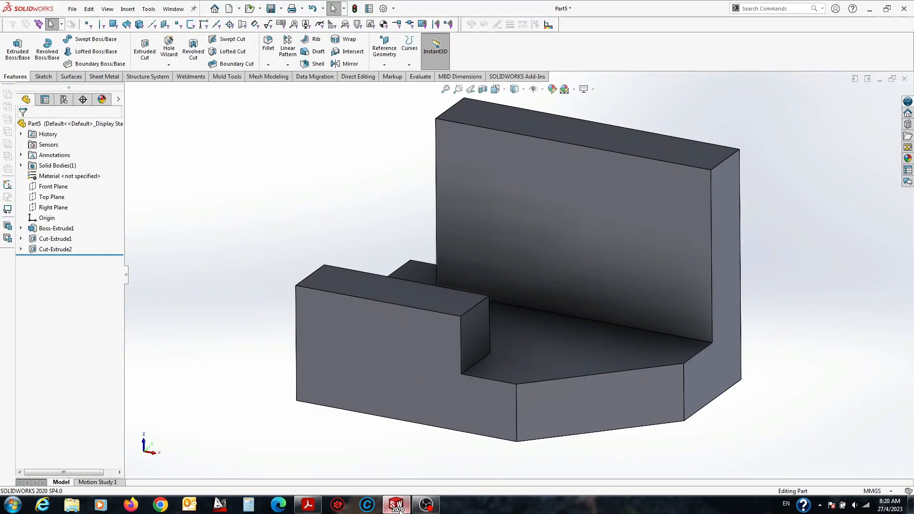
click(465, 434)
middle_drag(481, 392, 509, 356)
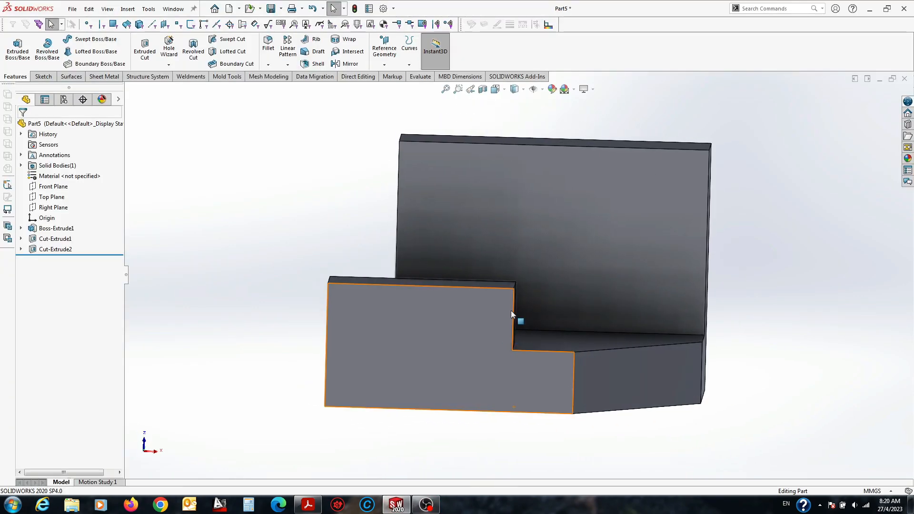
click(539, 245)
click(581, 220)
key(space)
click(407, 306)
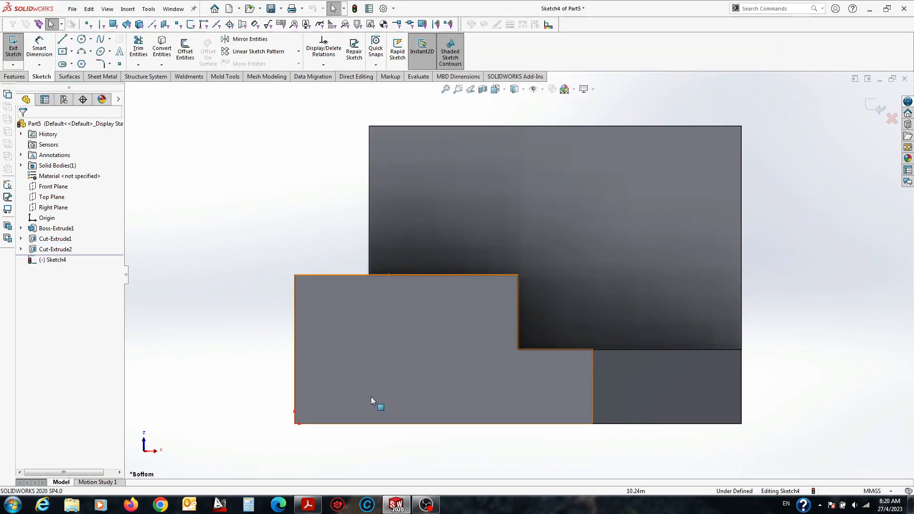
Step: Check the reference drawing and measure the distance between the taller wall's left vertical edge and the shorter wall's inner left vertical edge
click(312, 507)
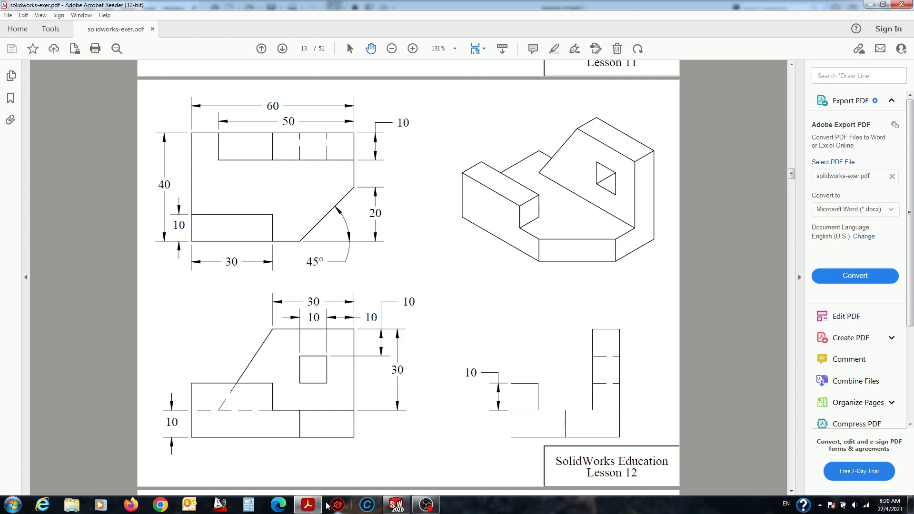
click(404, 504)
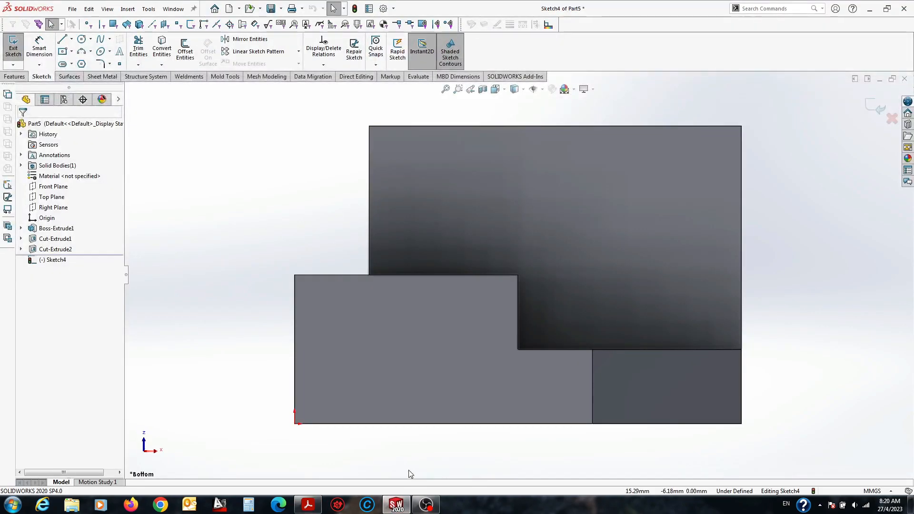
click(370, 253)
middle_drag(363, 270, 386, 352)
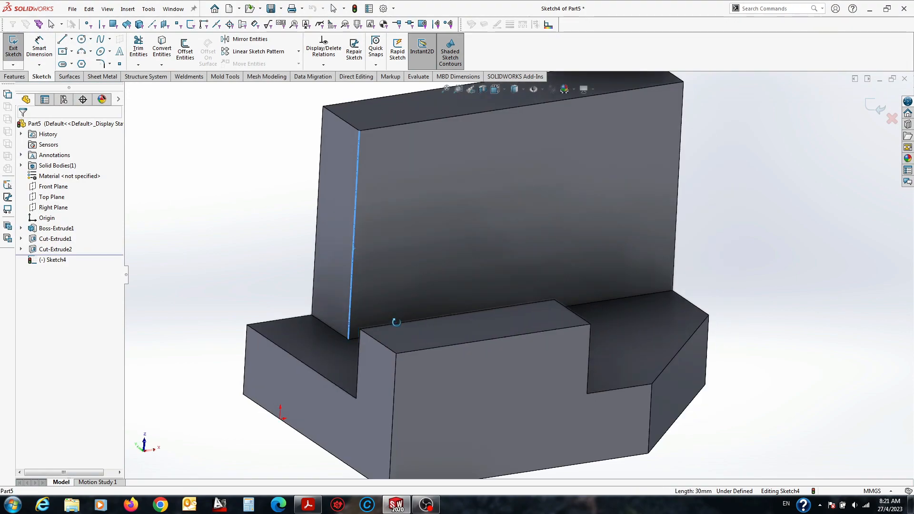
ctrl+click(357, 342)
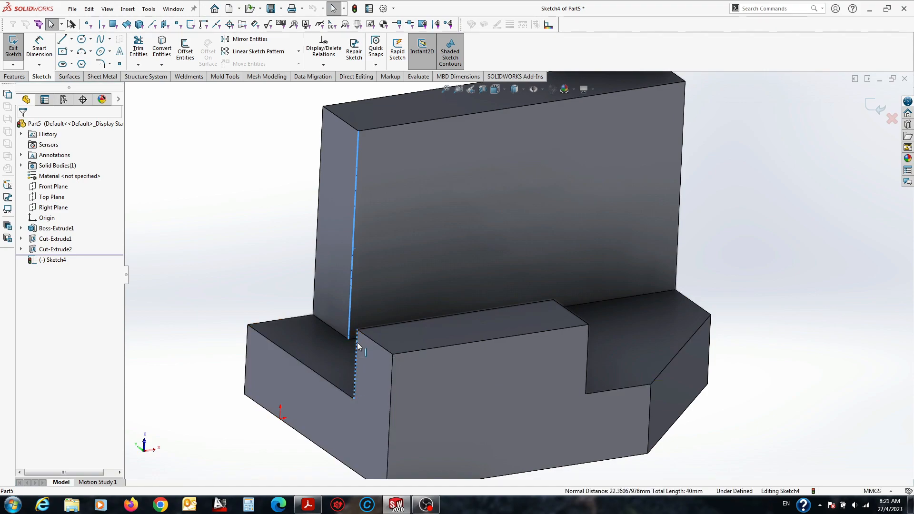
click(419, 76)
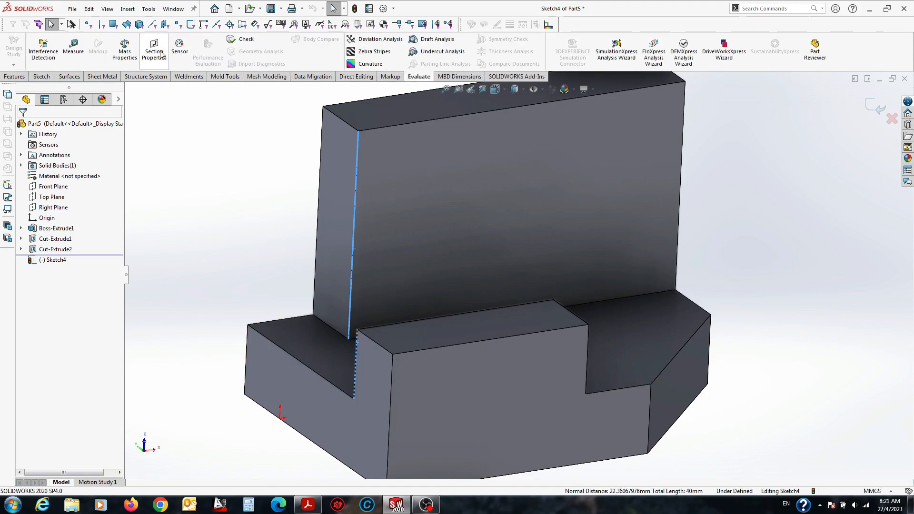
click(73, 48)
middle_drag(418, 306, 392, 354)
scroll(410, 431, up, 1)
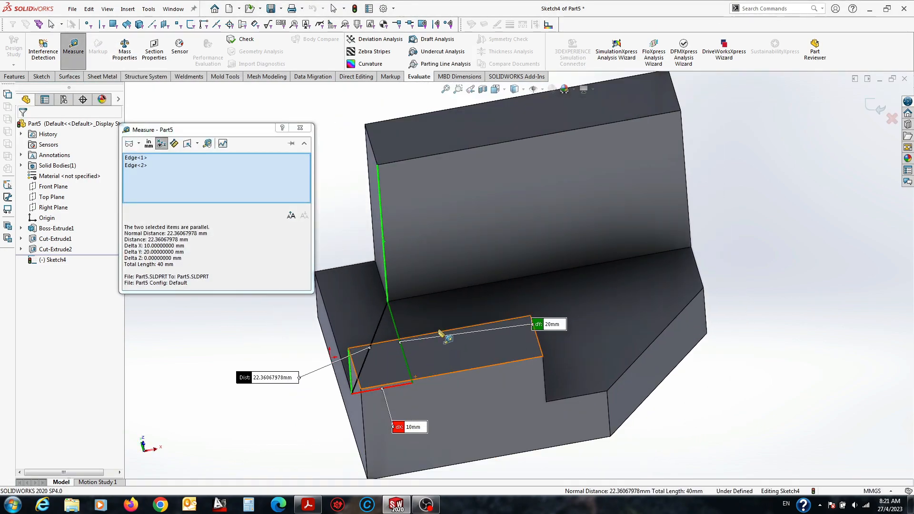
key(Escape)
Step: Sketch a closed triangle on the taller wall's face through its lower-left and upper-left corners, with a top side about 18 mm long
key(l)
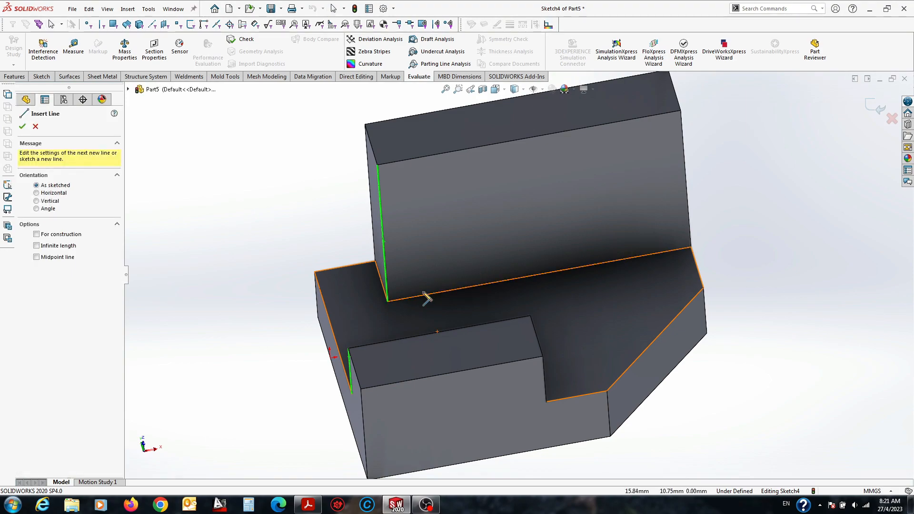
click(388, 301)
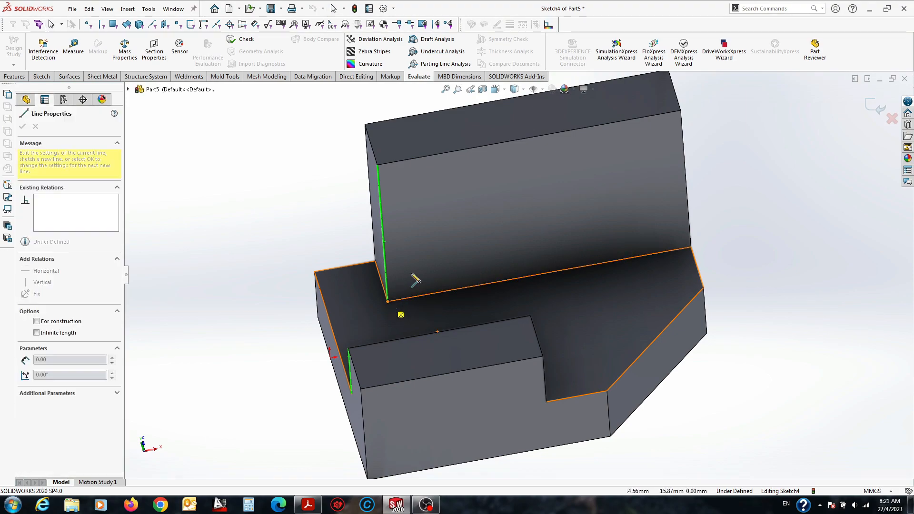
click(488, 145)
click(377, 165)
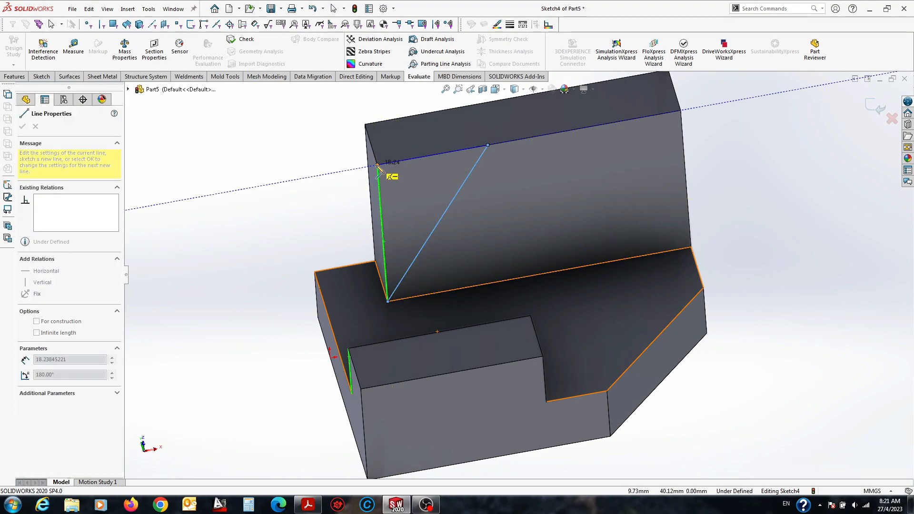
click(388, 301)
key(Escape)
Step: Dimension the triangle's right corner 30 mm from the taller wall's upper-right corner
right_drag(680, 302, 621, 116)
click(489, 144)
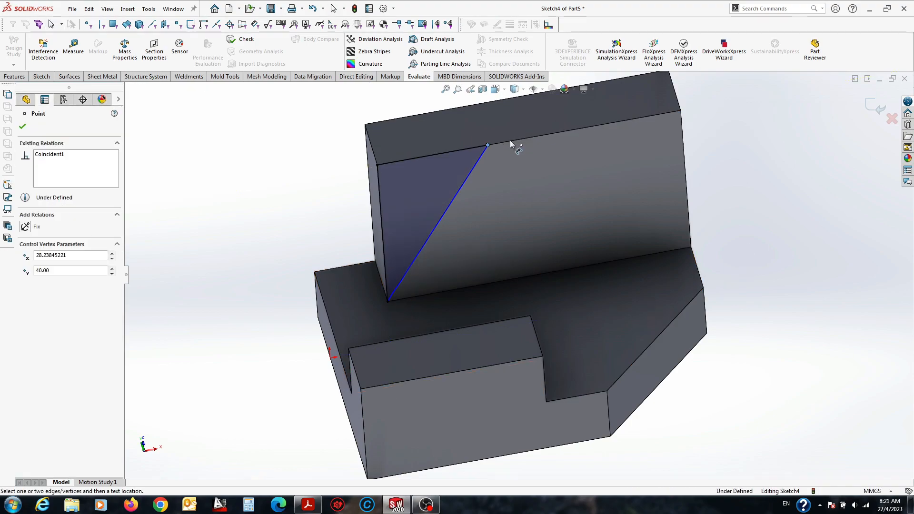
click(681, 111)
click(640, 98)
key(Return)
key(Escape)
Step: Cut-extrude the triangle Through All to slope the left end of the taller wall
click(24, 77)
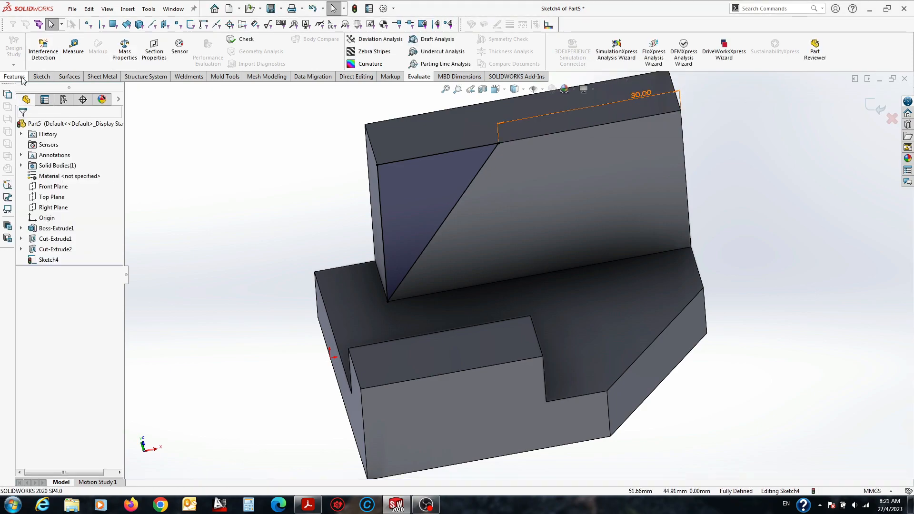
click(144, 48)
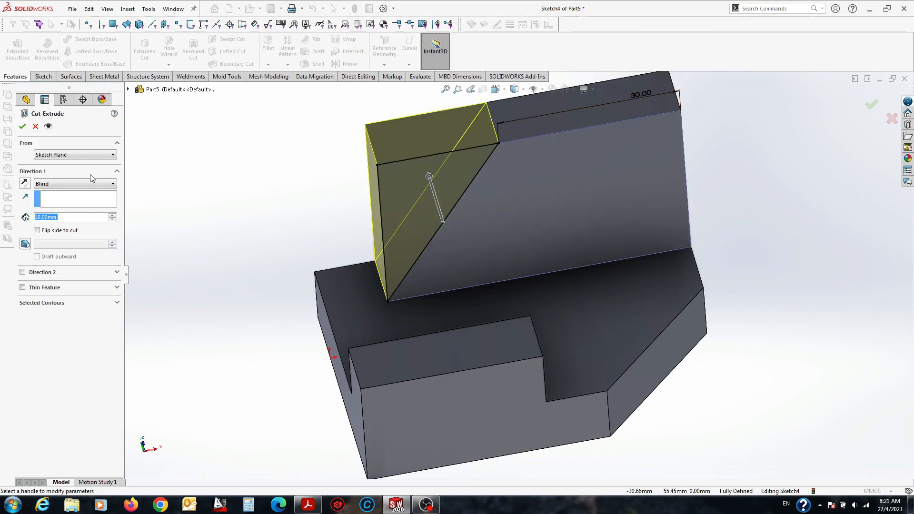
click(78, 185)
click(79, 199)
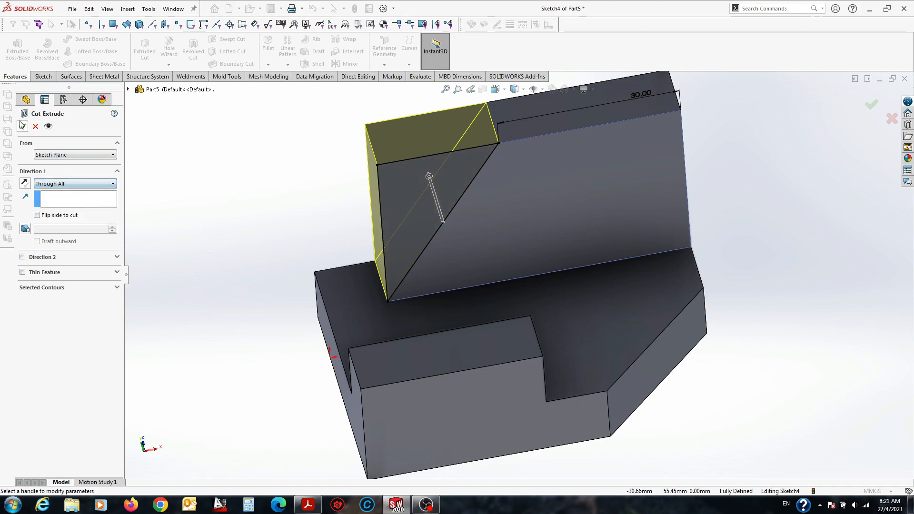
key(Return)
middle_drag(692, 344, 664, 296)
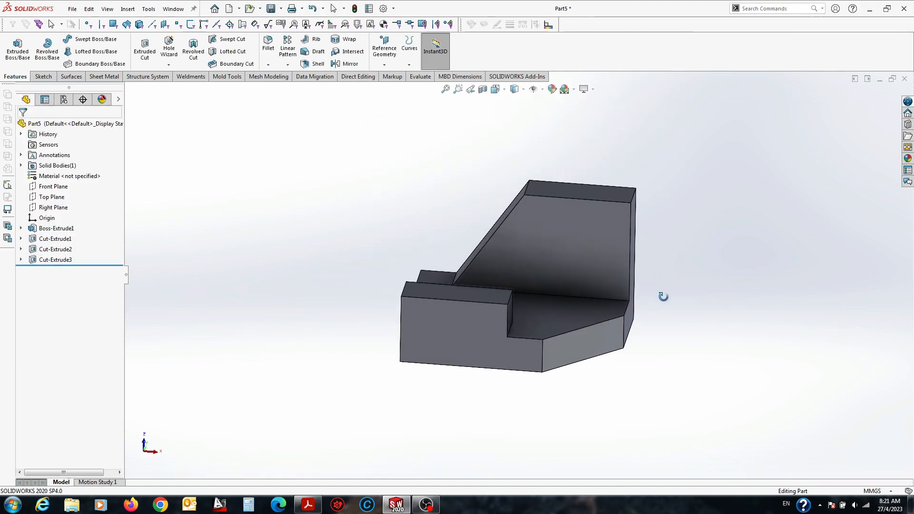
Step: Check the reference drawing and start a sketch on the inner face of the sloped wall
click(308, 503)
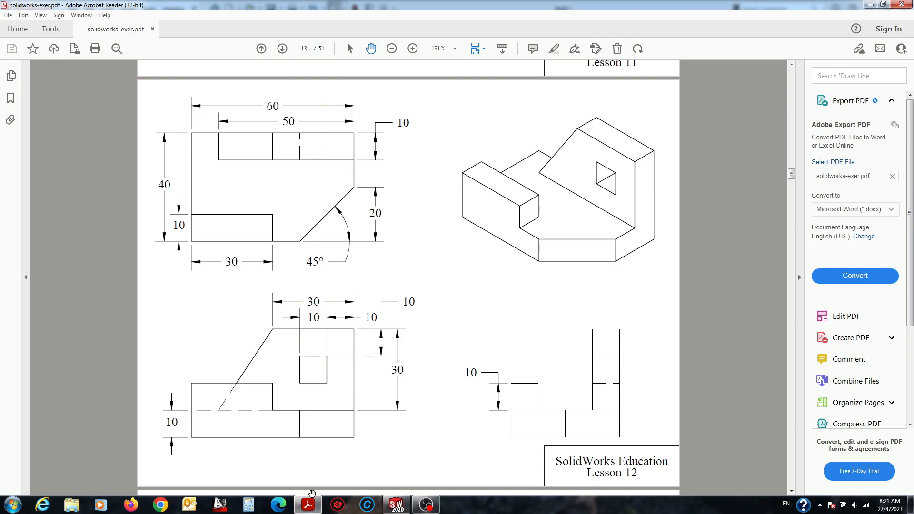
click(395, 504)
click(603, 254)
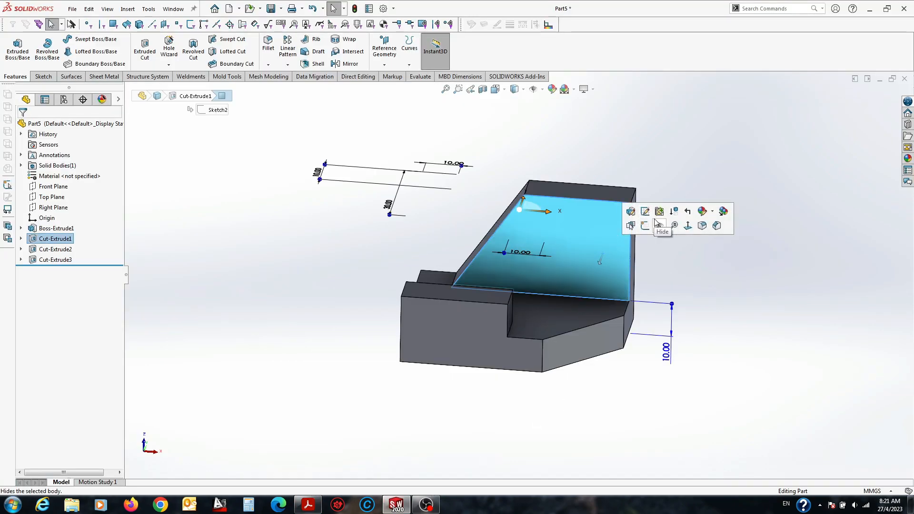
click(645, 228)
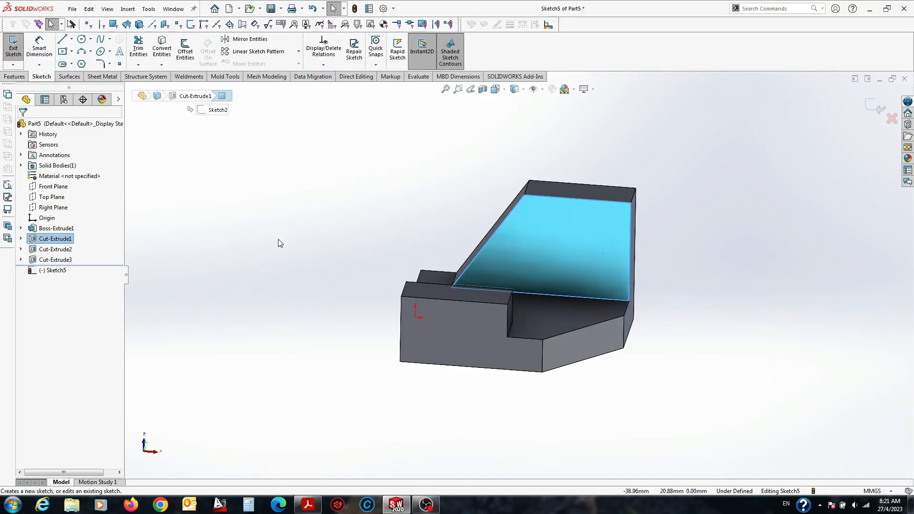
Step: Sketch a center rectangle about 10 mm wide on the sloped wall's inner face, below its top edge
click(63, 51)
click(570, 252)
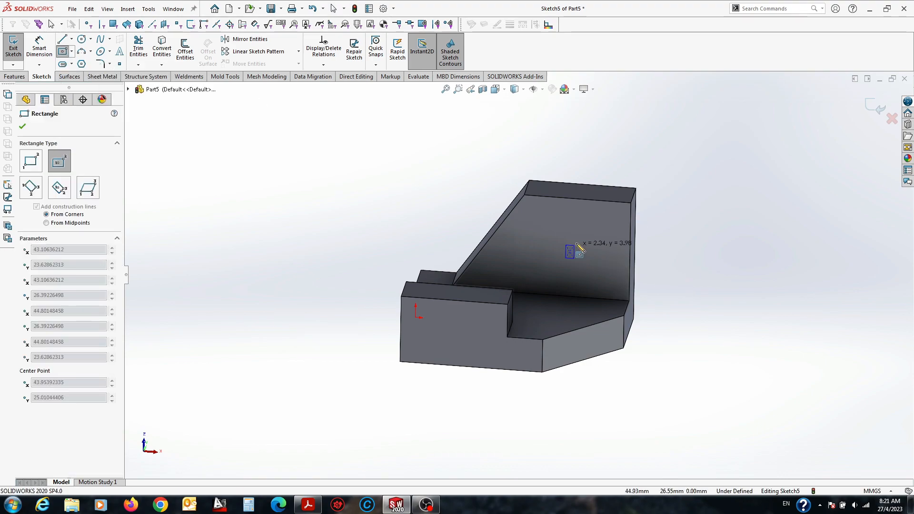
click(589, 236)
key(Escape)
Step: Dimension the rectangle's top line to 10 mm and add an Equal relation to its sides
right_drag(674, 259, 673, 226)
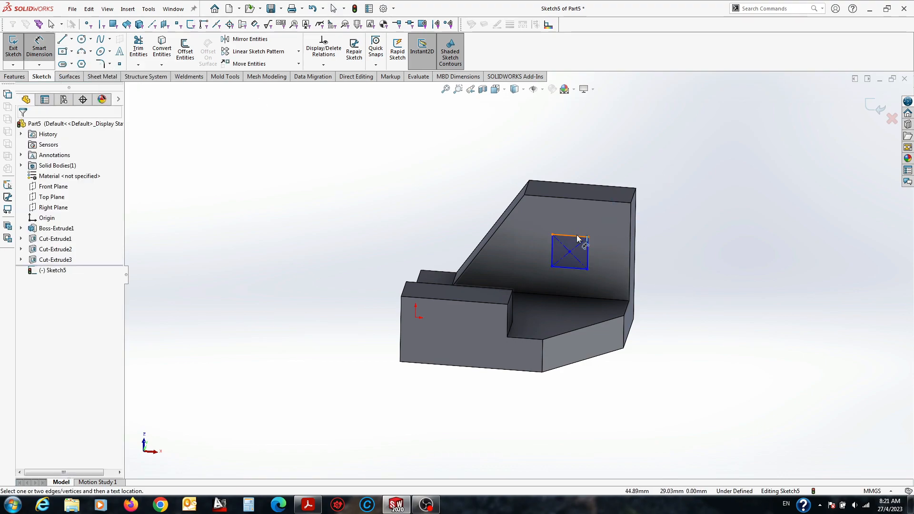
click(578, 238)
click(588, 159)
key(Return)
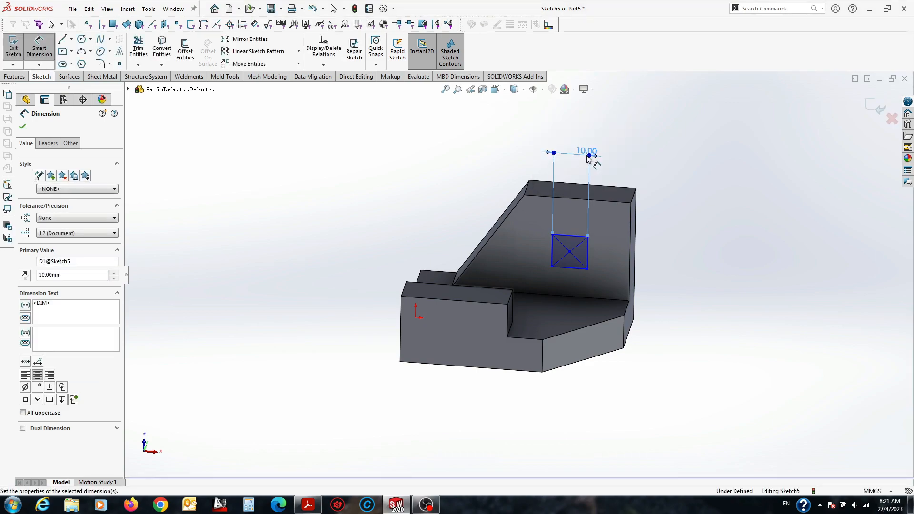
key(Escape)
click(573, 243)
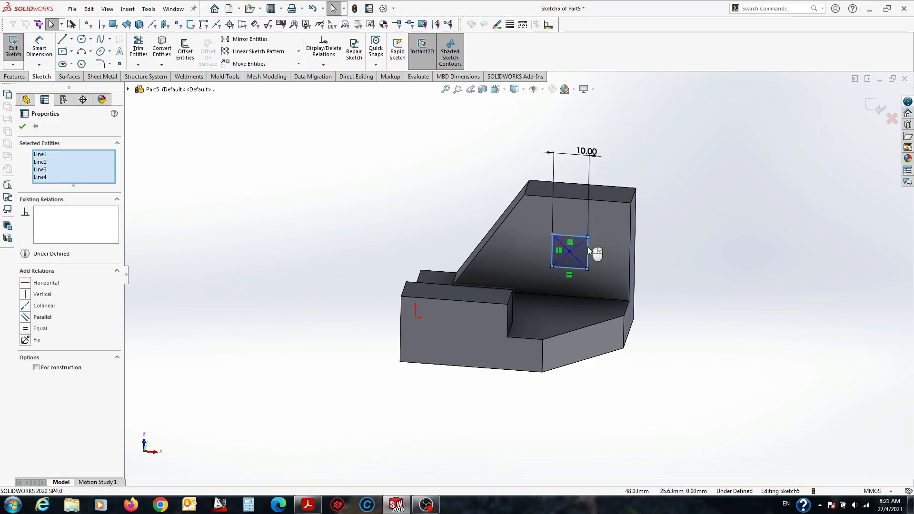
click(675, 207)
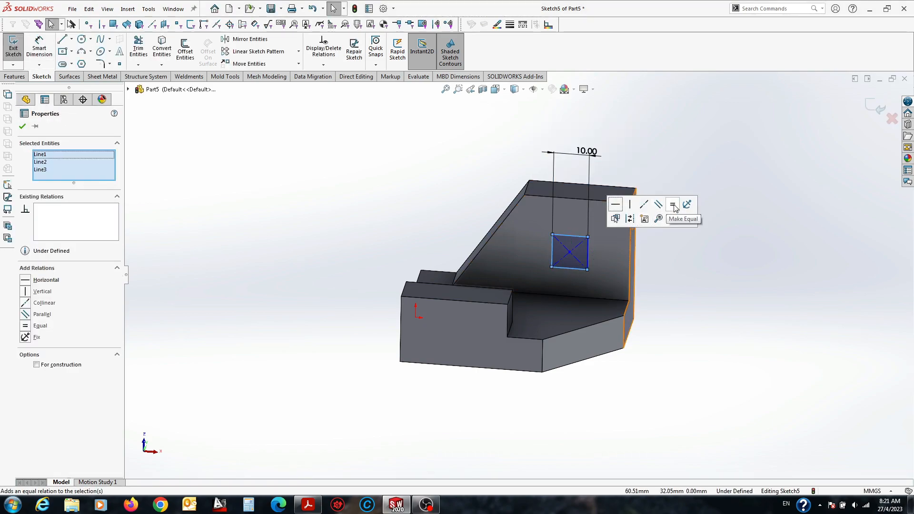
Step: Check the reference drawing and dimension the square's top line 10 mm below the wall's top edge
click(319, 508)
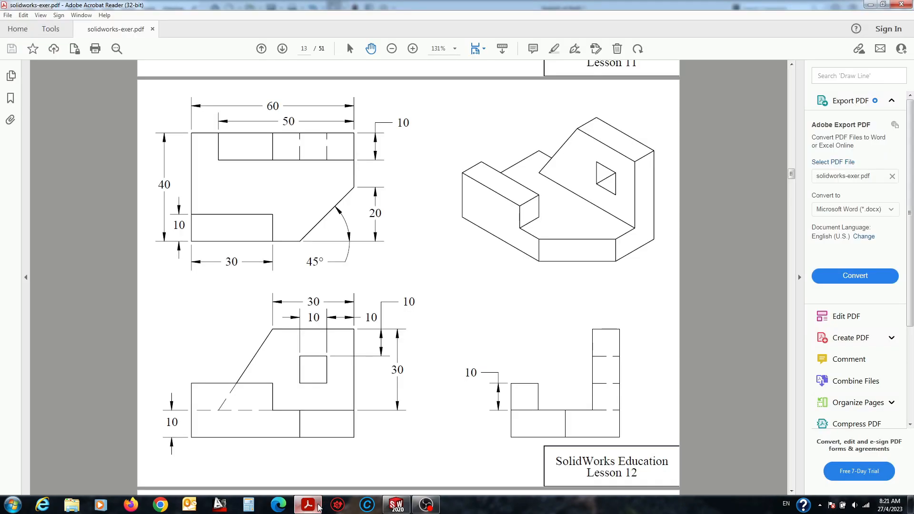
click(390, 505)
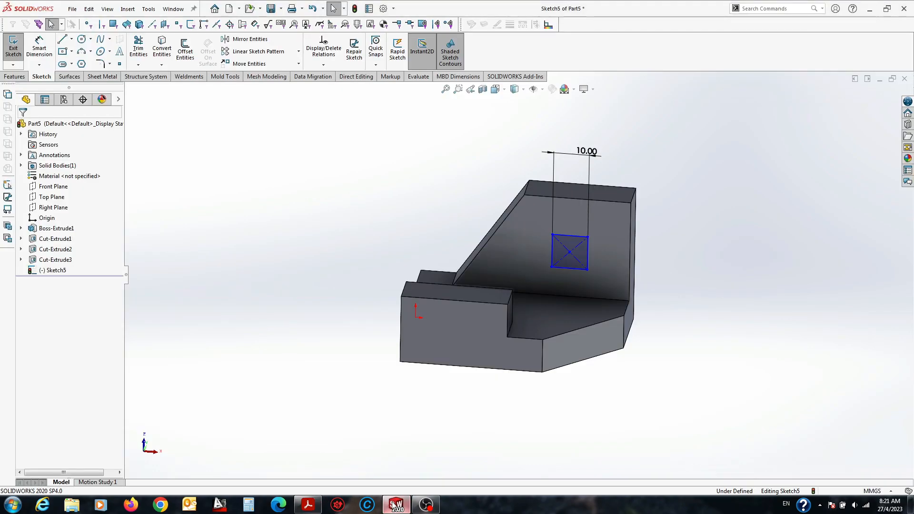
click(582, 235)
click(582, 198)
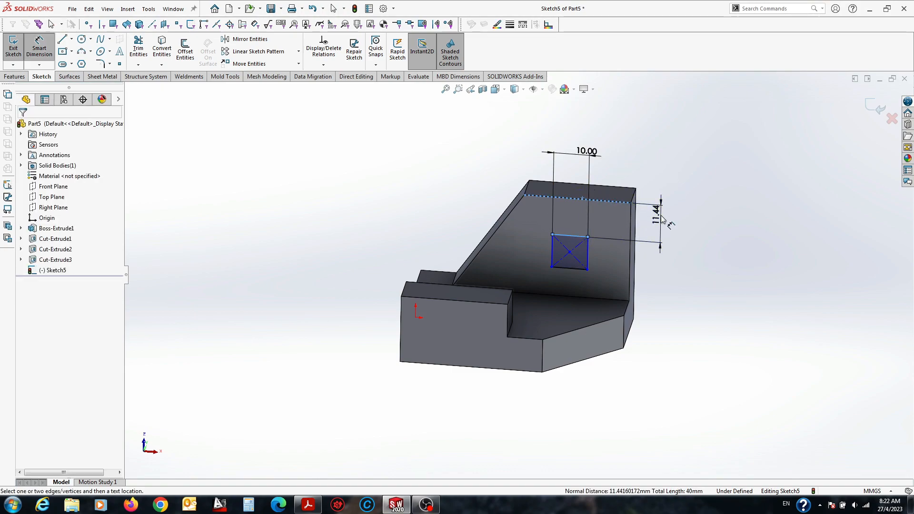
click(662, 217)
text(10)
key(Return)
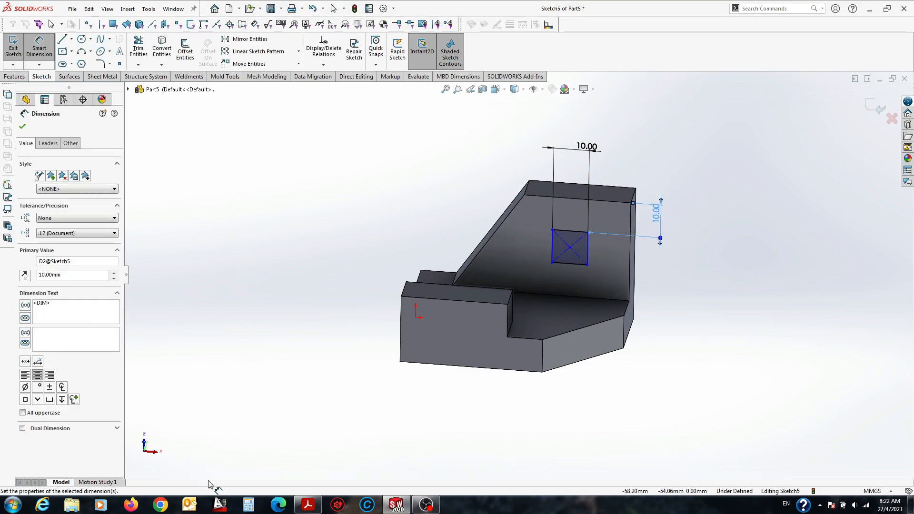
Step: Check the reference drawing and dimension the square's right side 10 mm from the sloped wall's right vertical edge
click(315, 501)
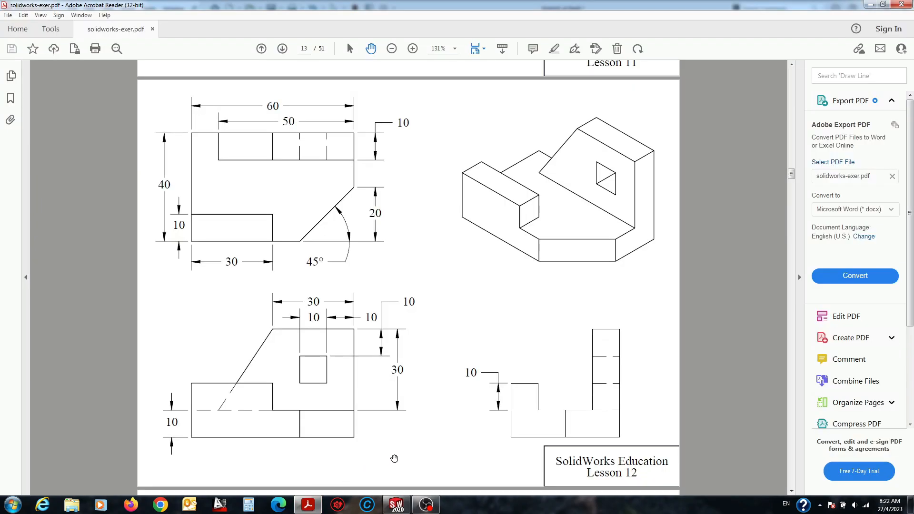
click(397, 505)
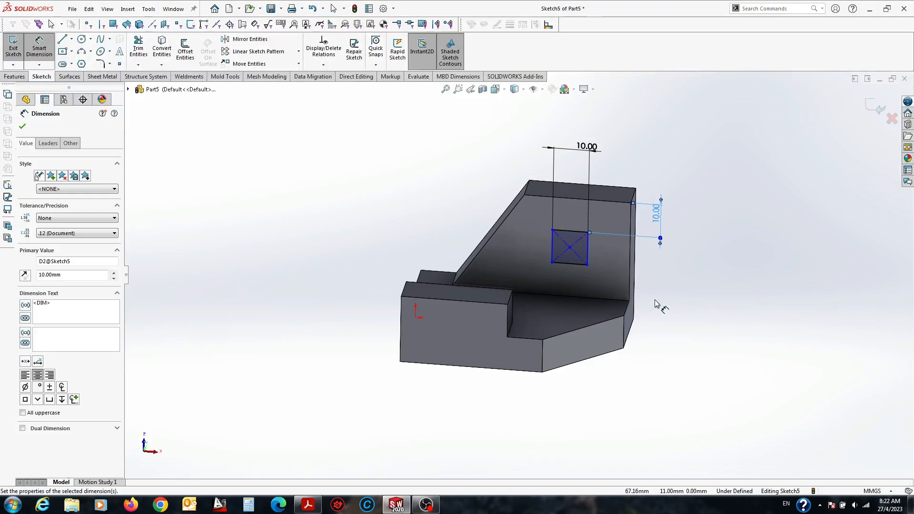
click(589, 244)
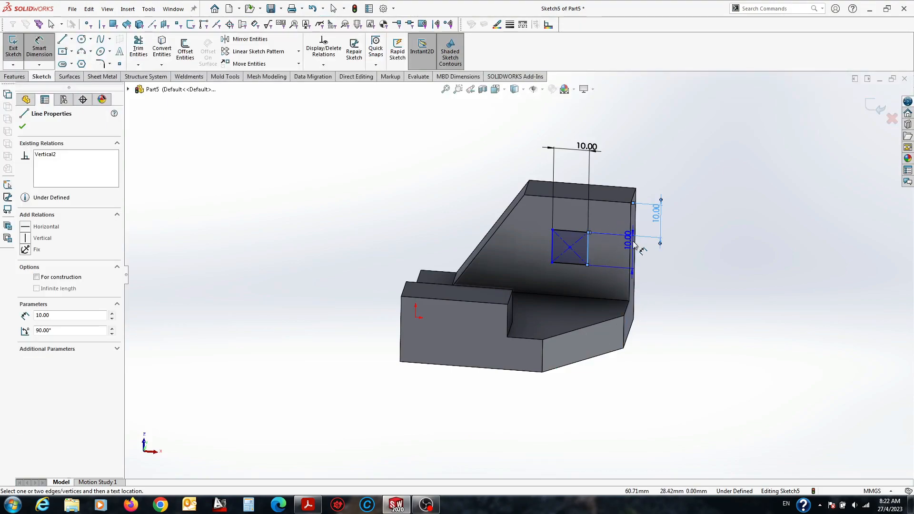
click(631, 245)
click(590, 165)
text(10)
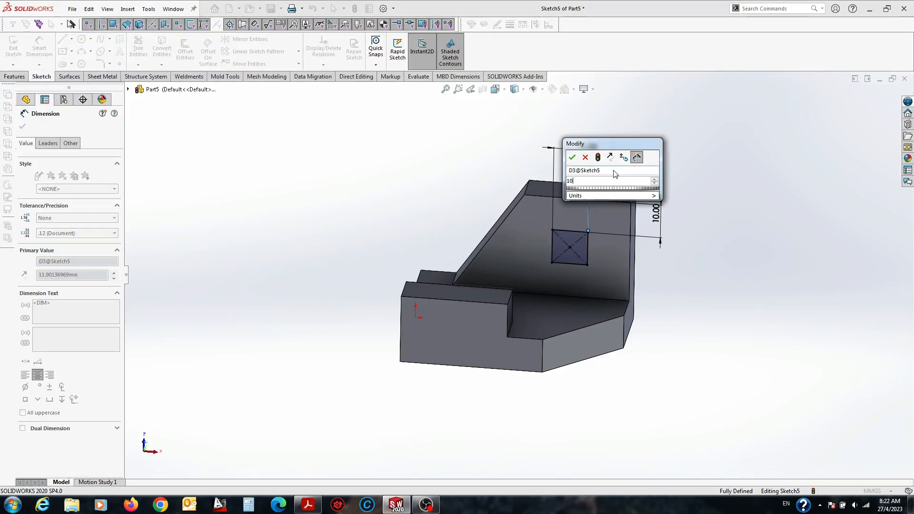
key(Return)
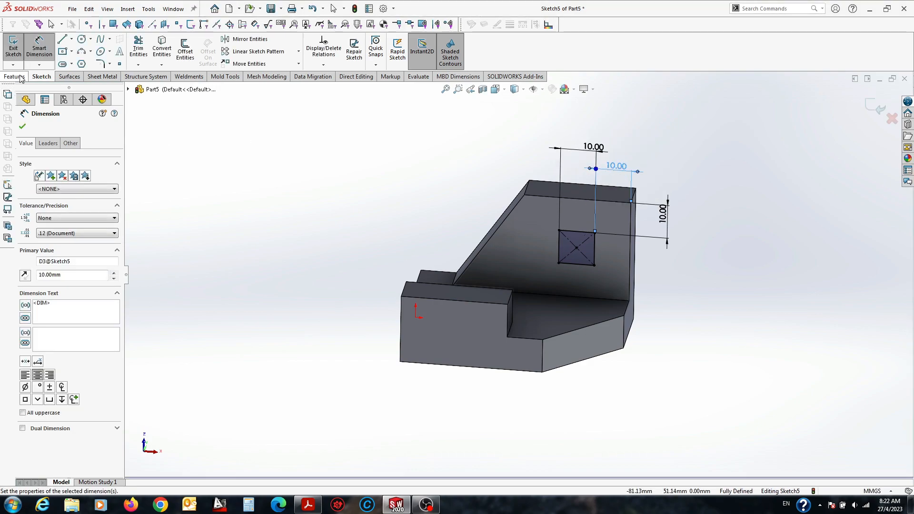
Step: Extrude-cut the square sketch Through All to open the hole in the sloped wall, and compare the part with the reference drawing
click(20, 77)
click(145, 47)
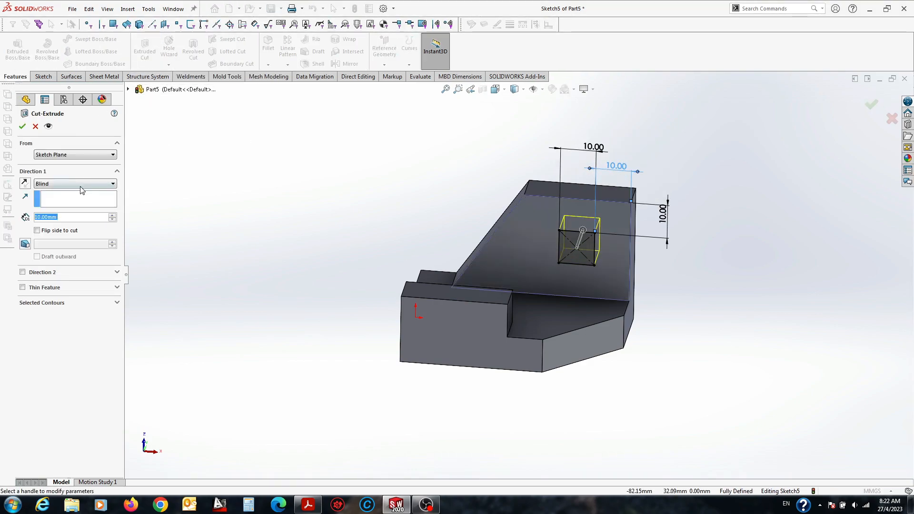
click(82, 185)
click(89, 199)
click(22, 126)
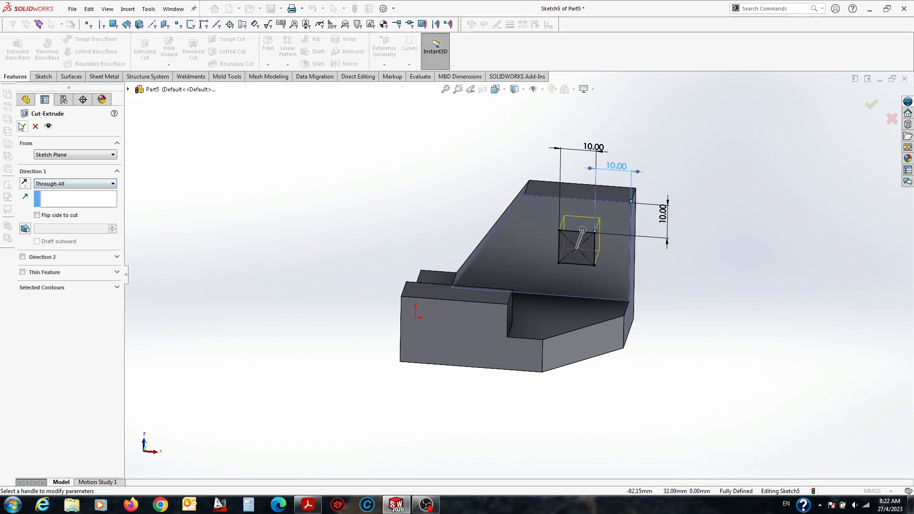
scroll(654, 219, up, 1)
mouse_move(654, 219)
middle_down()
mouse_move(596, 245)
mouse_move(637, 262)
mouse_move(609, 267)
middle_up()
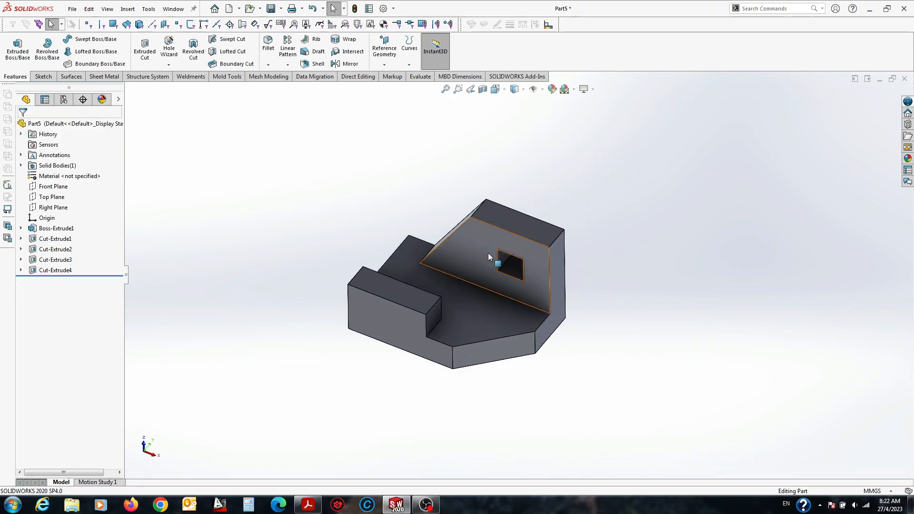
click(308, 506)
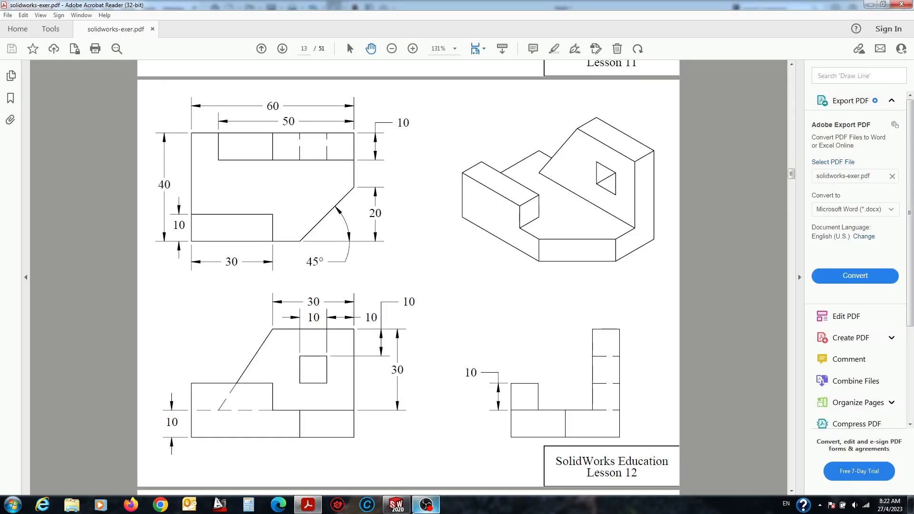
click(400, 506)
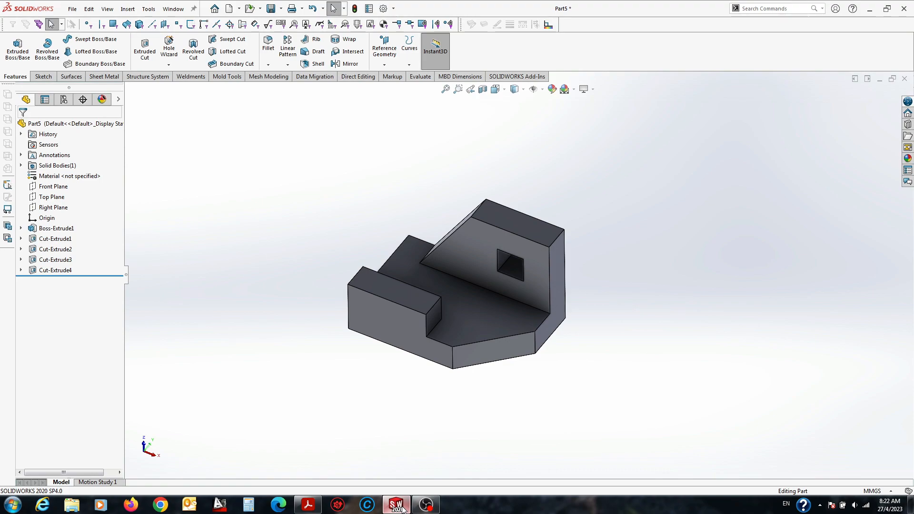